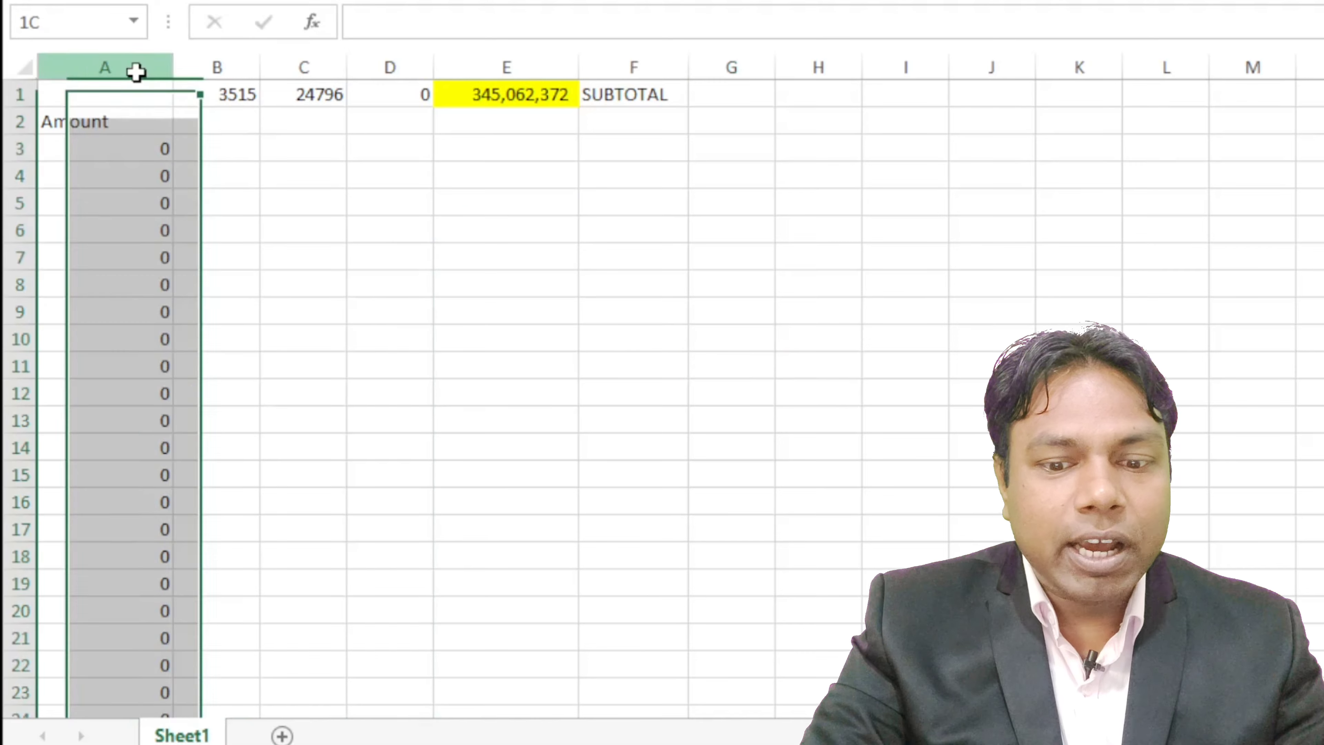
- Examine the full extent of the Amount data in column A and the SUBTOTAL formula in cell E1
left_click(252, 291)
left_click(138, 121)
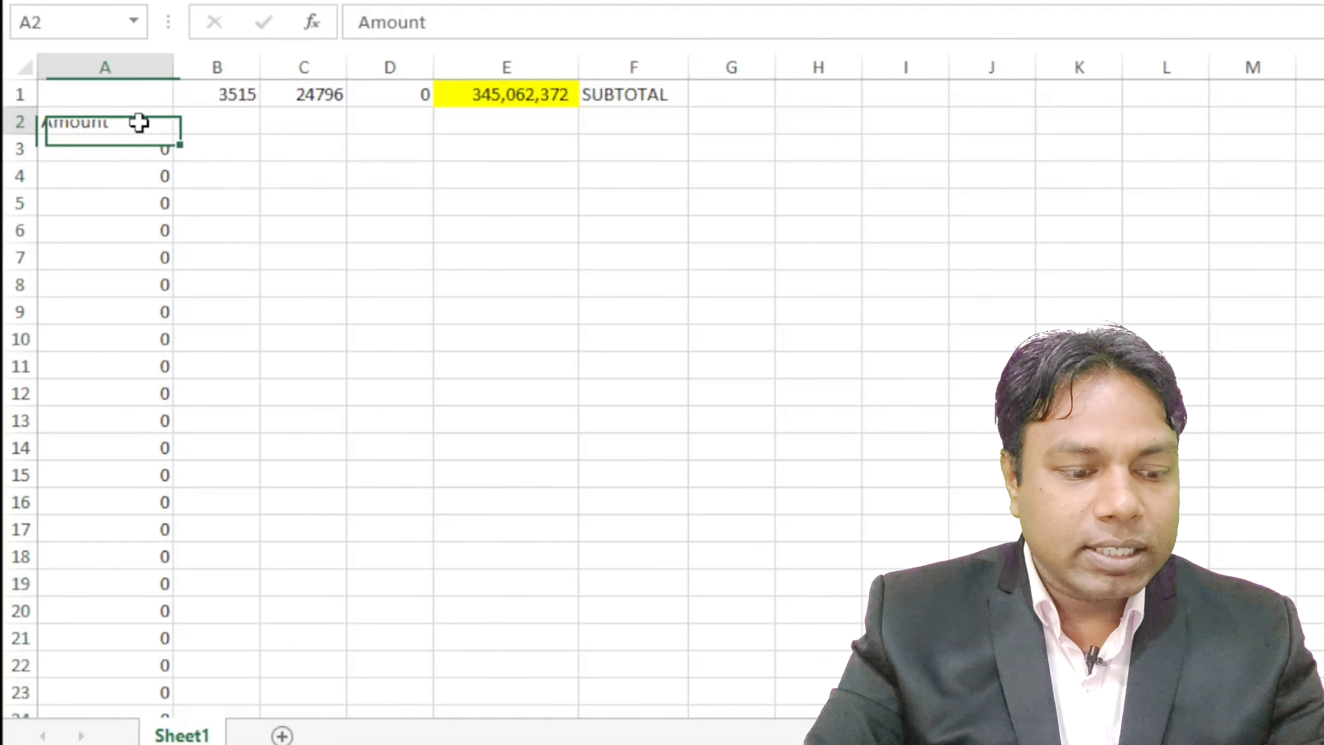
key("ctrl+shift+Down")
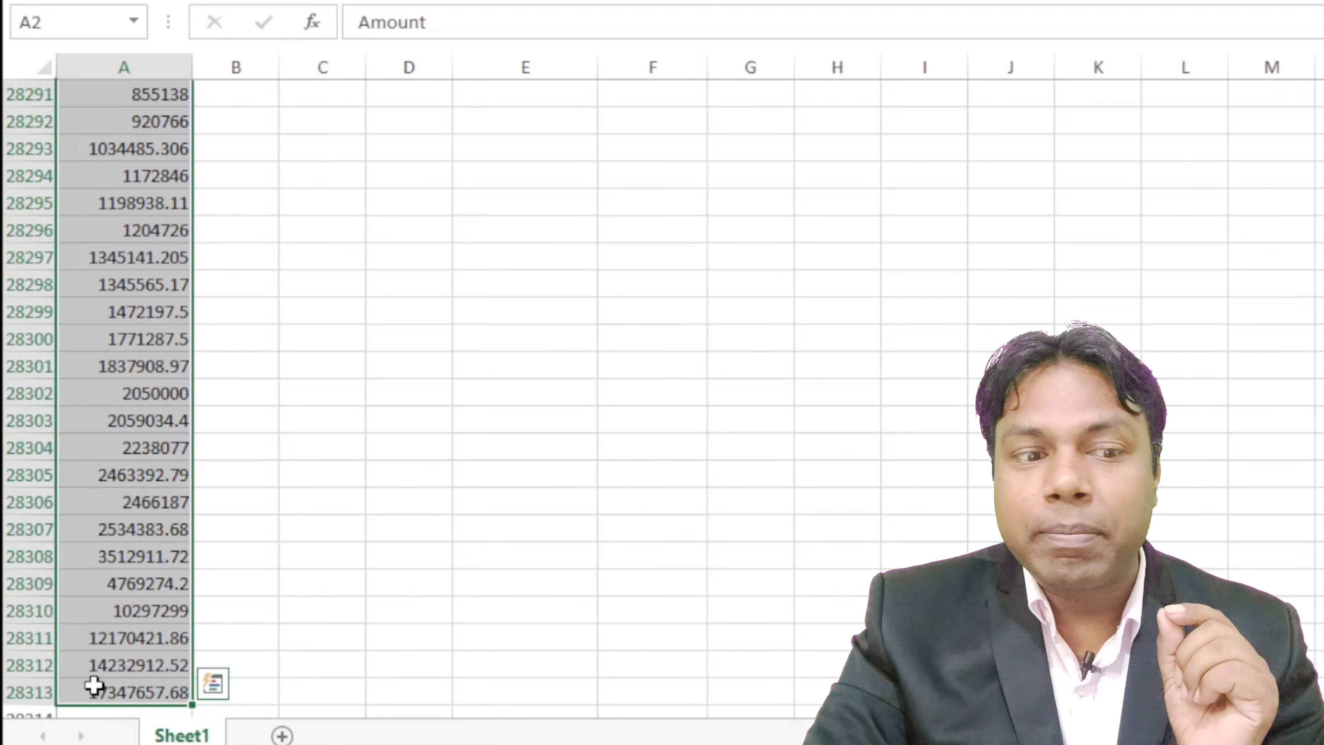
left_click(139, 649)
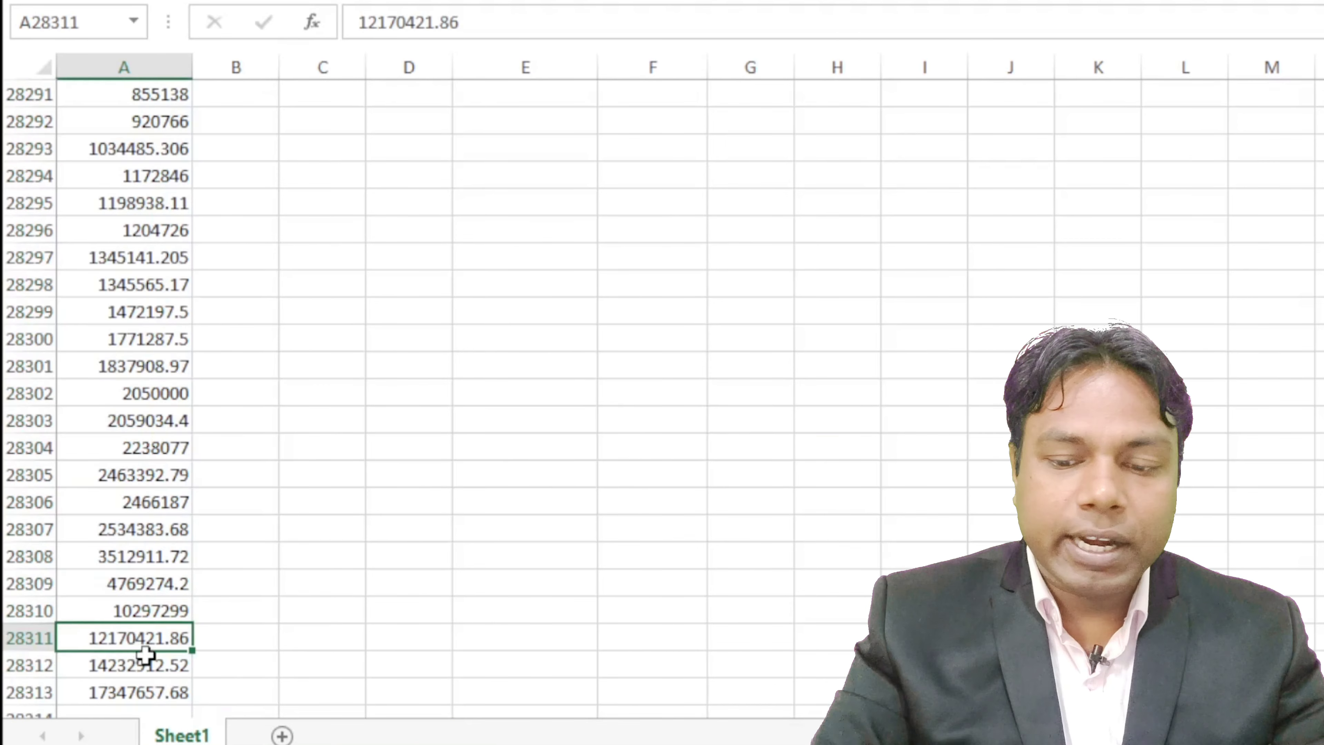
key("ctrl+Up")
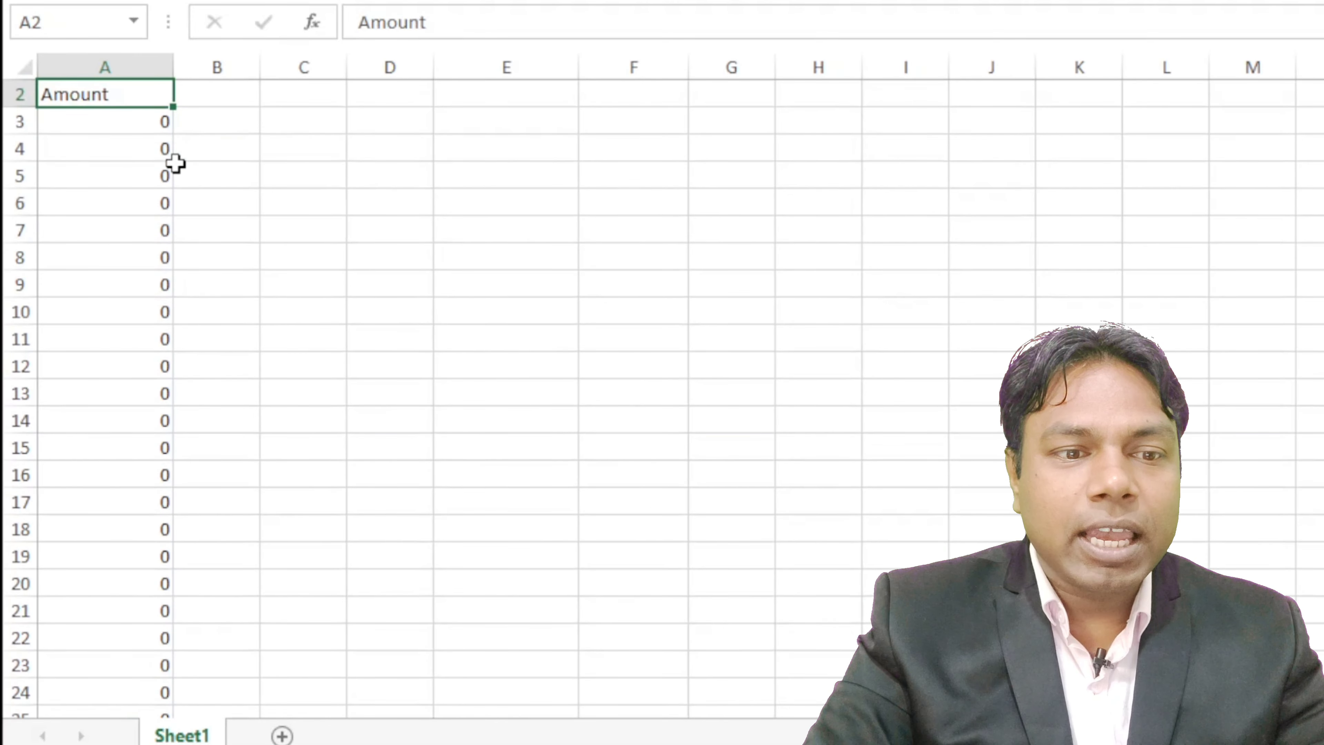
scroll(309, 316, "up", 1)
double_click(526, 94)
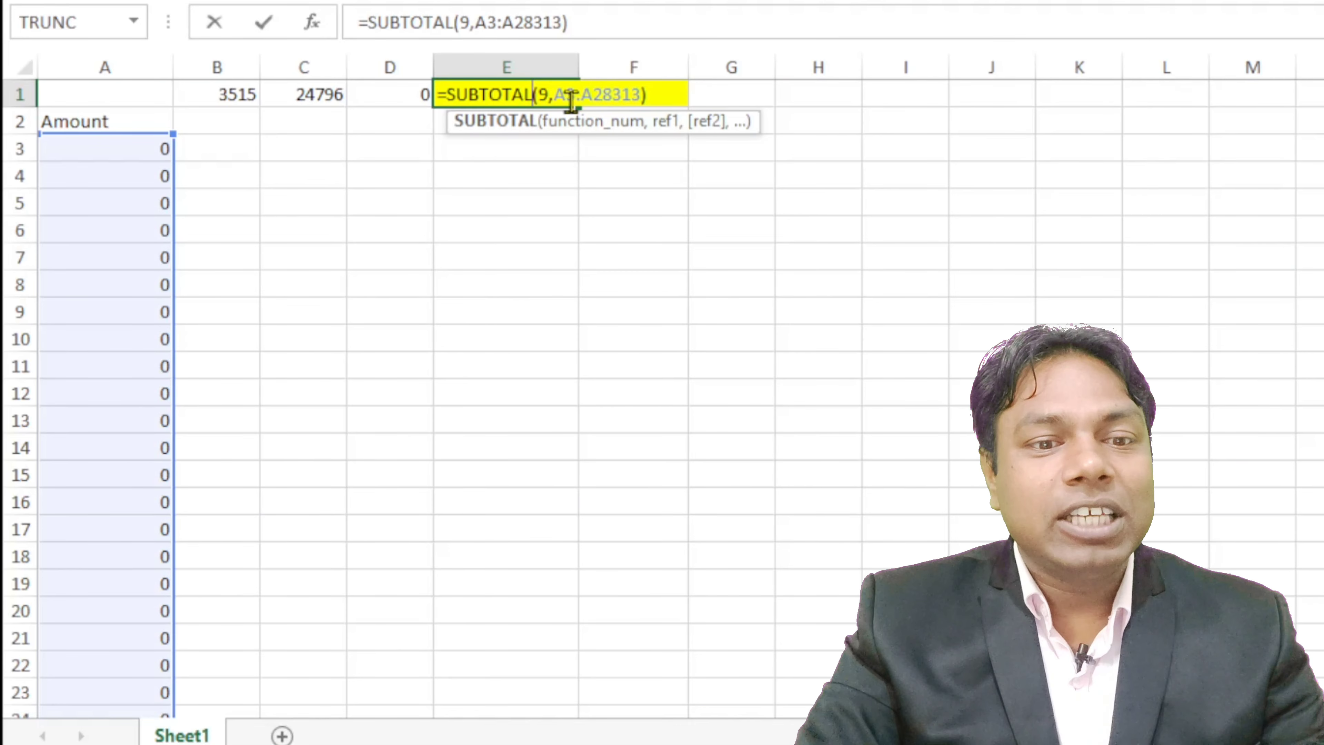
key("Return")
left_click(560, 177)
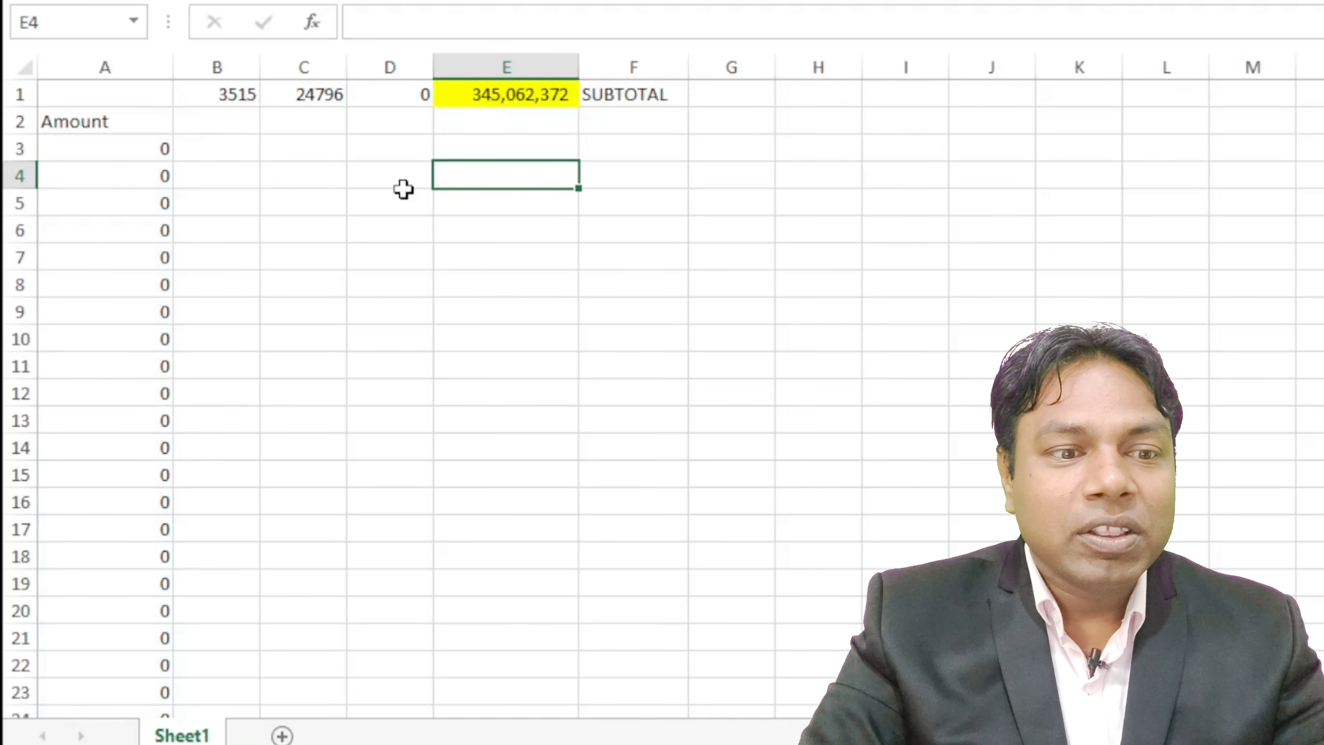
- Add filters to header cells A2:B2 and exclude the value 0 from the Amount column
left_click_drag(108, 125, 260, 121)
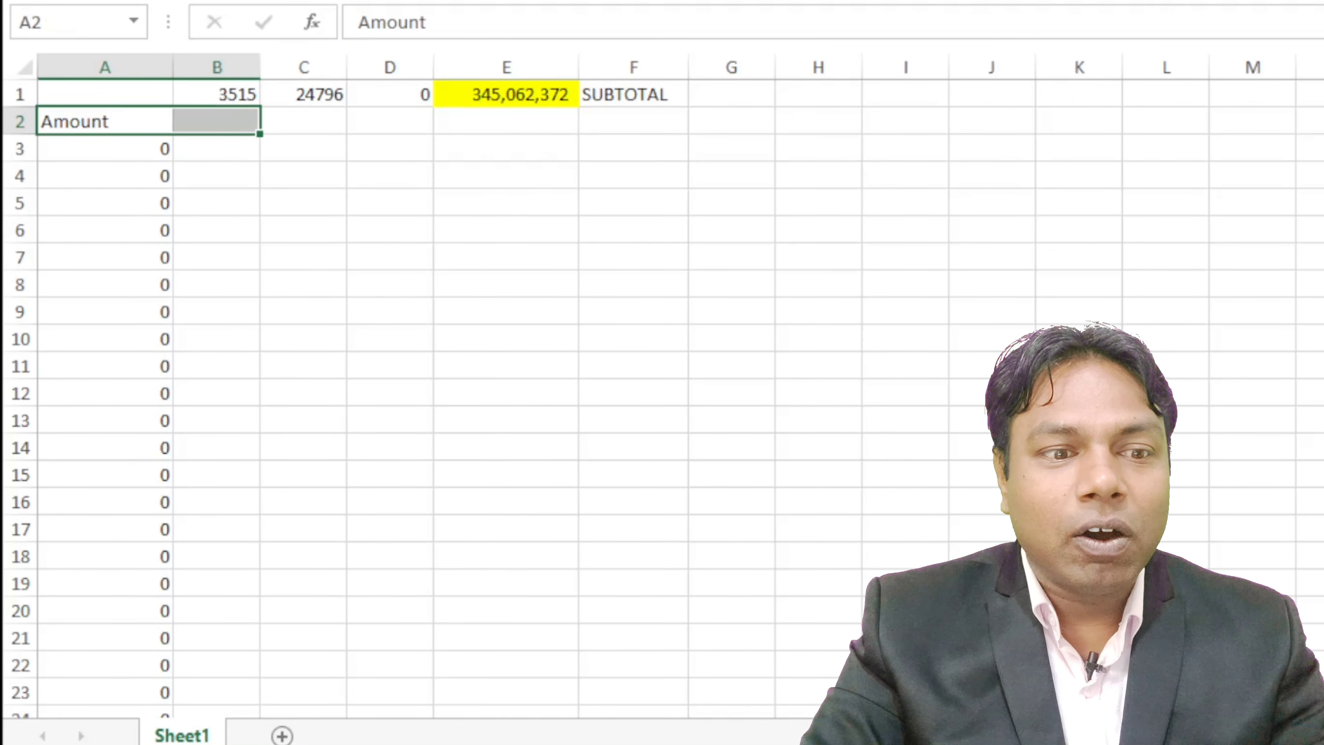
key("ctrl+shift+l")
left_click(161, 121)
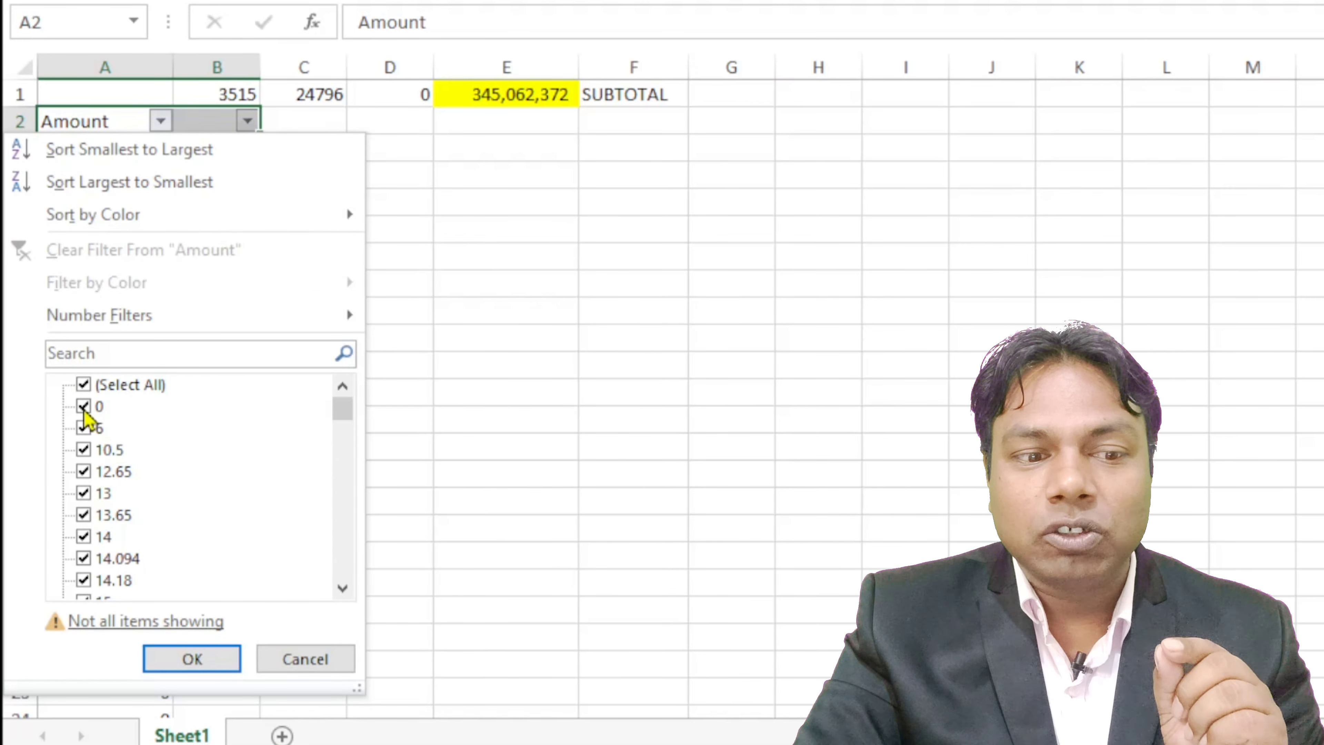
left_click(85, 407)
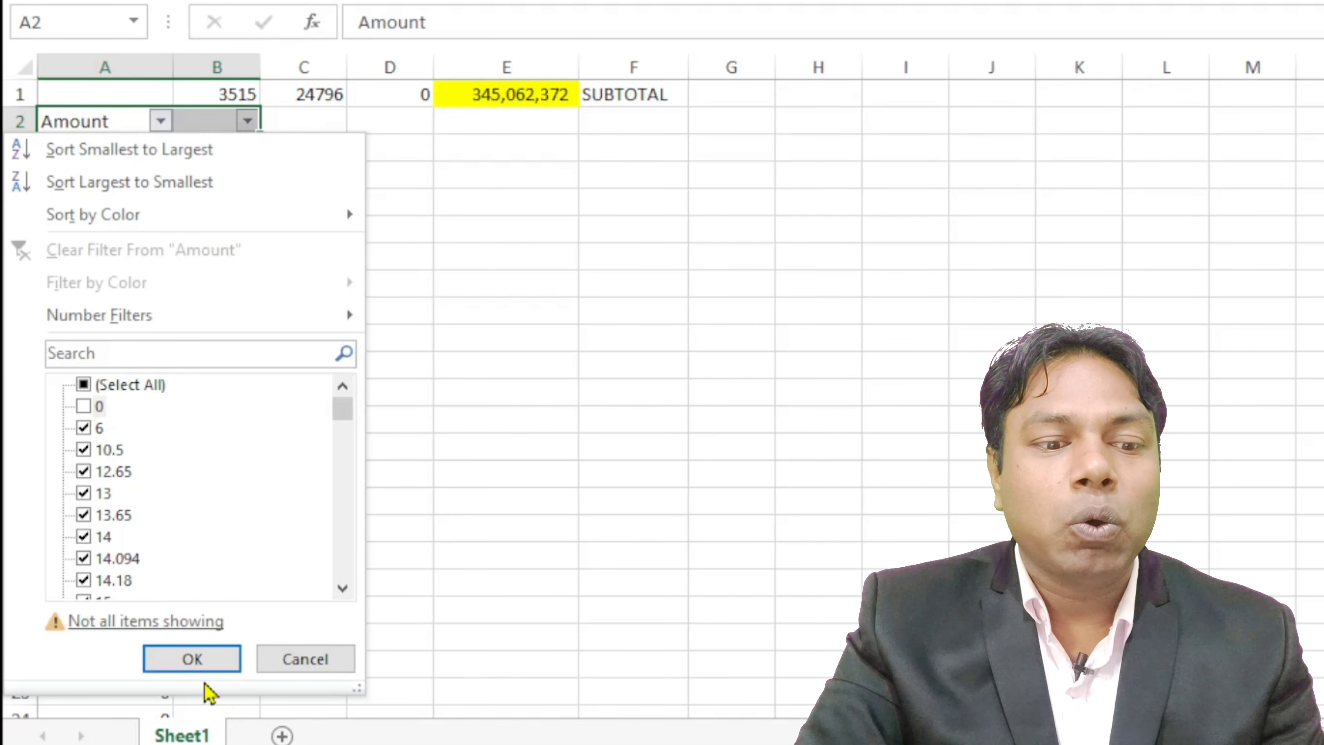
left_click(214, 660)
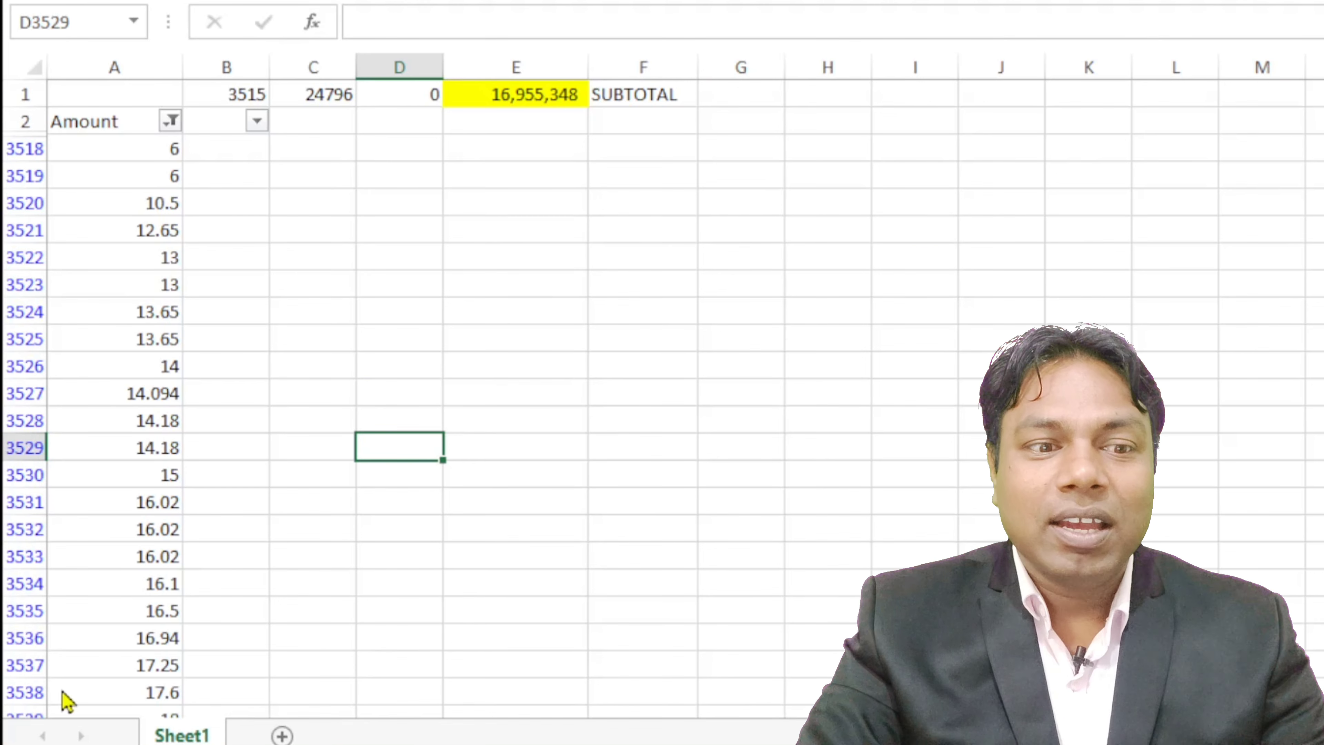
- Reselect all values in the Amount column's filter so that every row is included
left_click(169, 120)
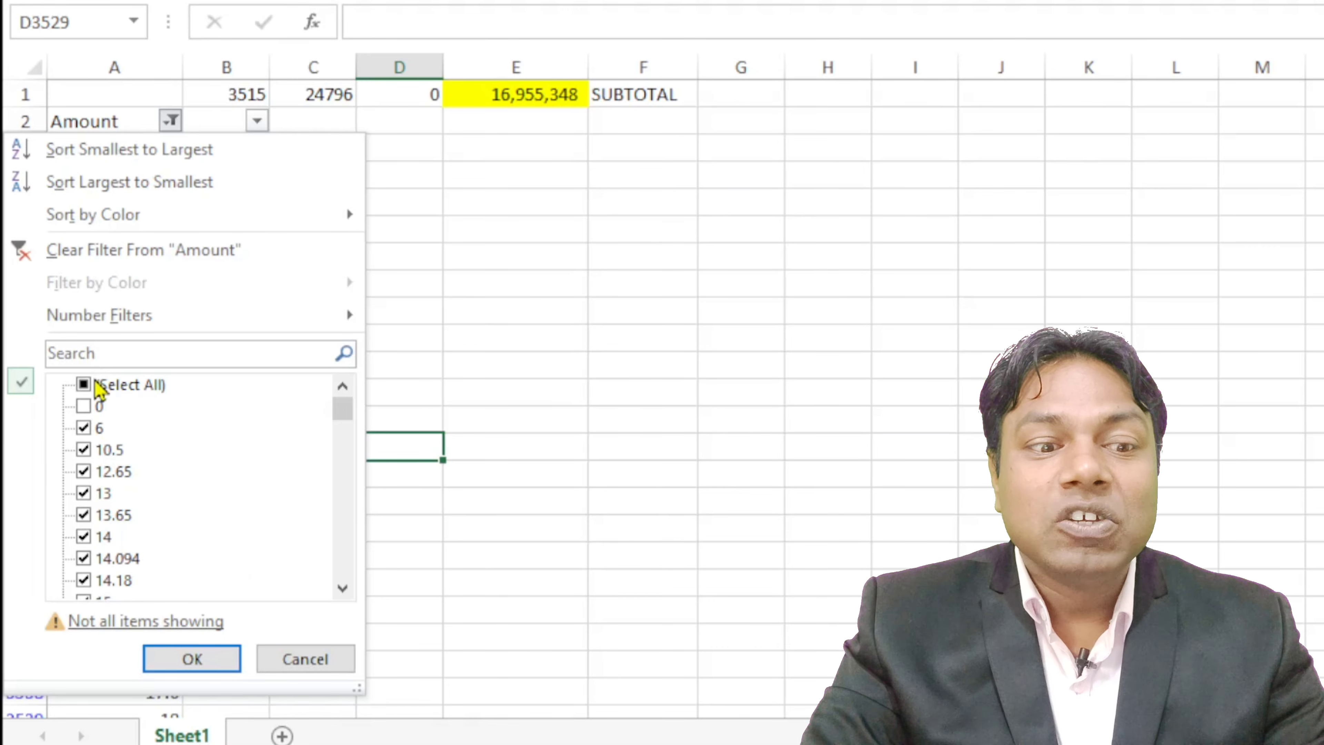
left_click(92, 386)
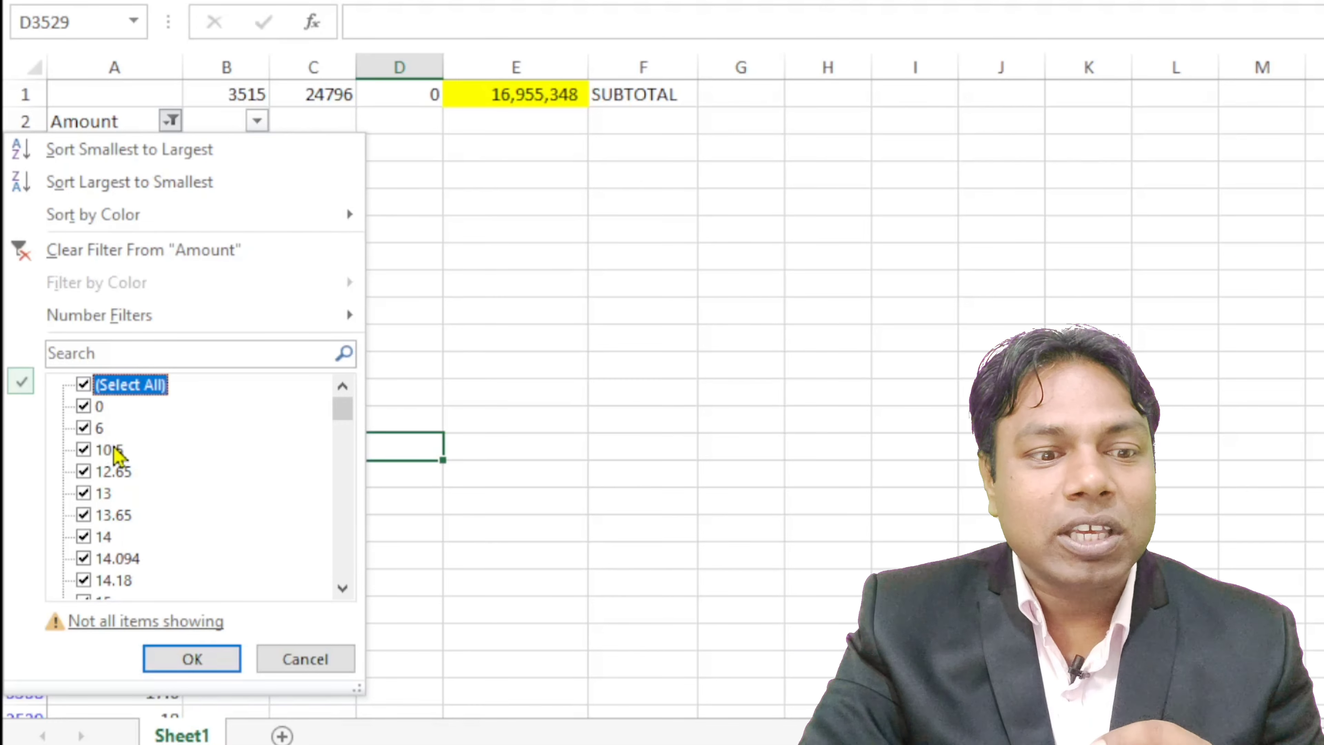
left_click(193, 658)
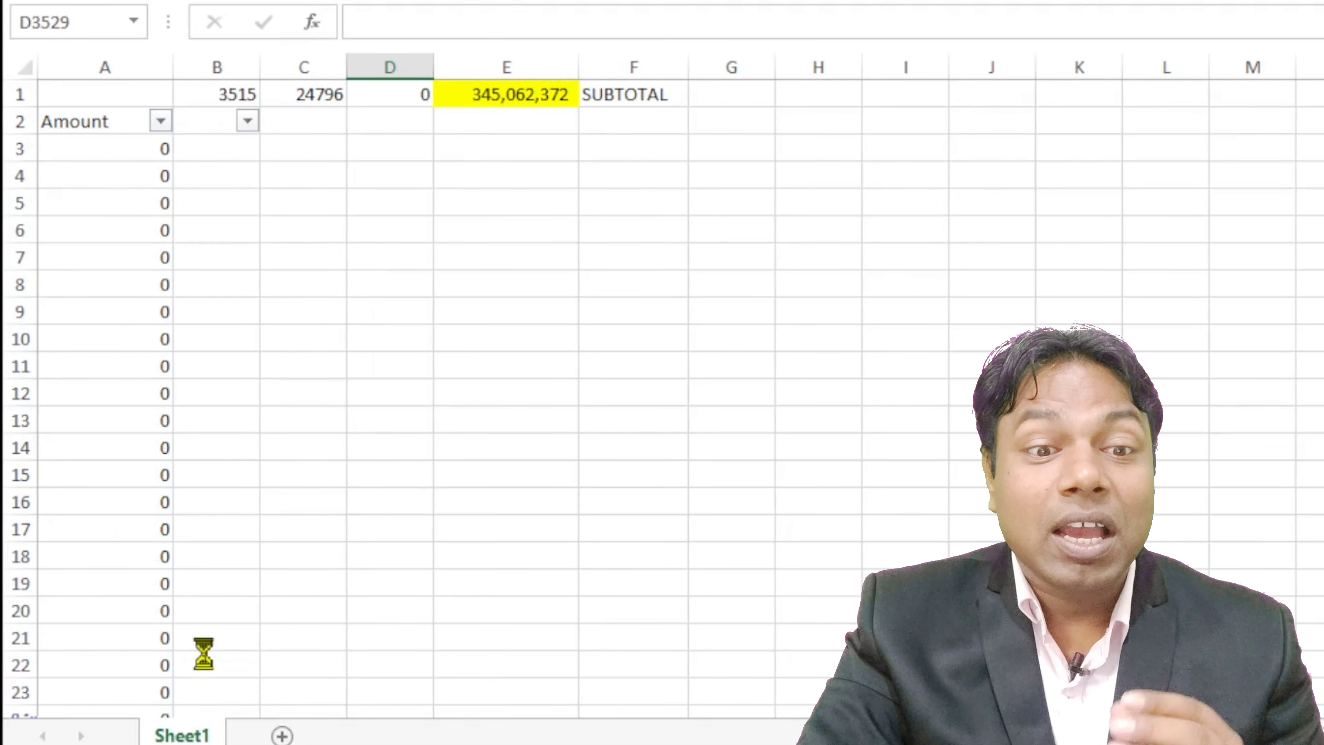
left_click(306, 504)
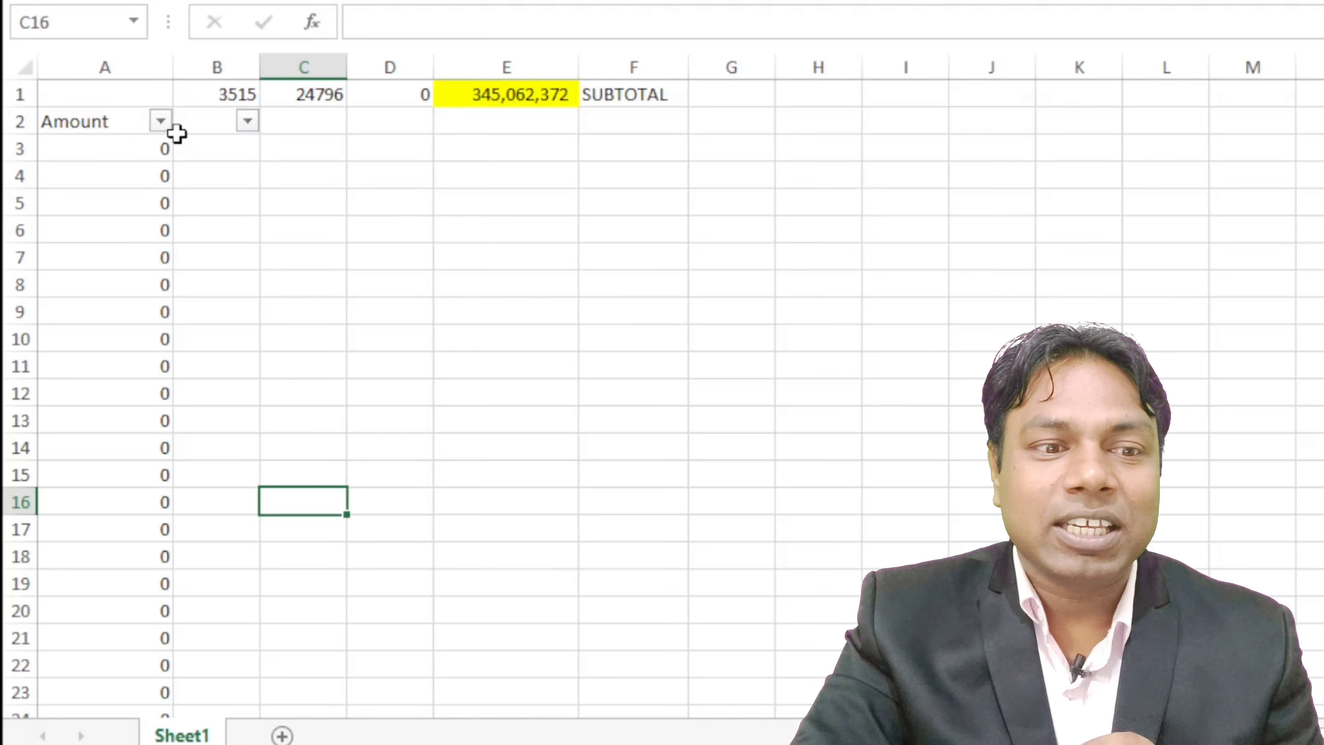
- Apply a number filter to the Amount column showing only rows greater than 0
left_click(161, 120)
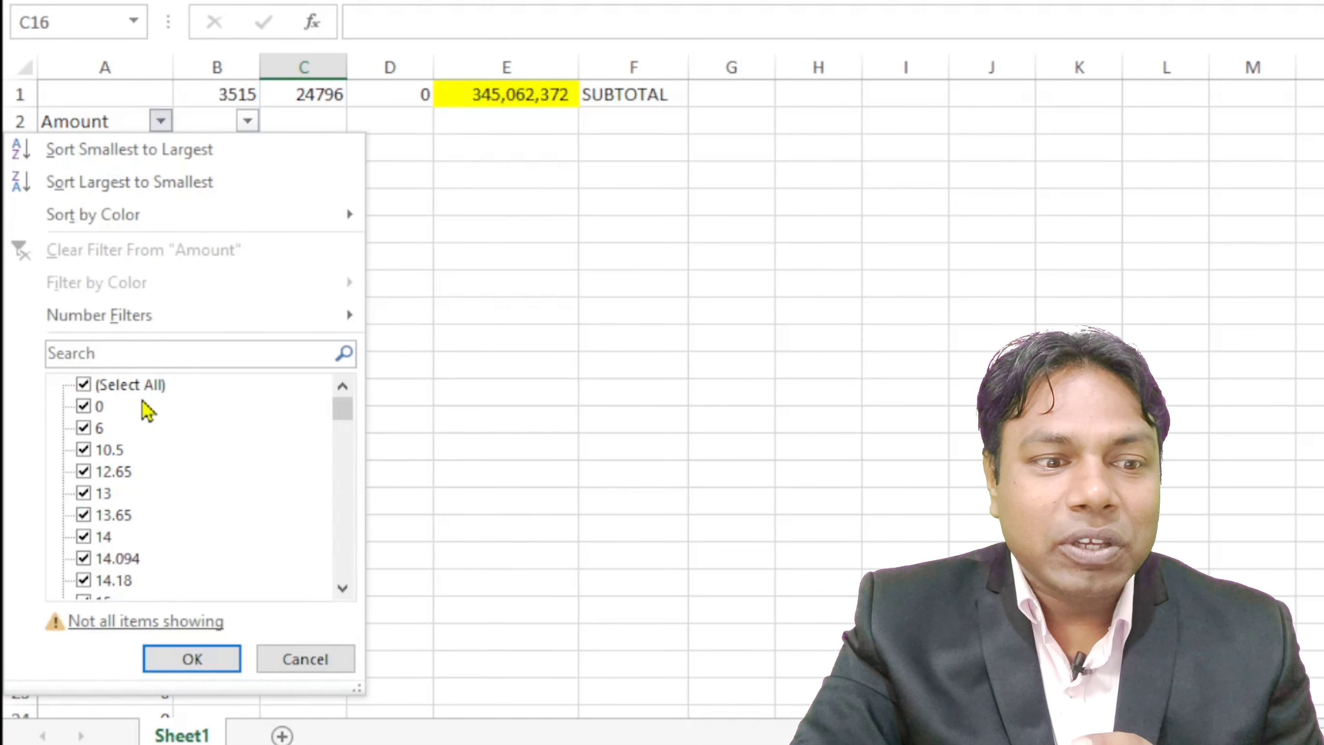
mouse_move(109, 330)
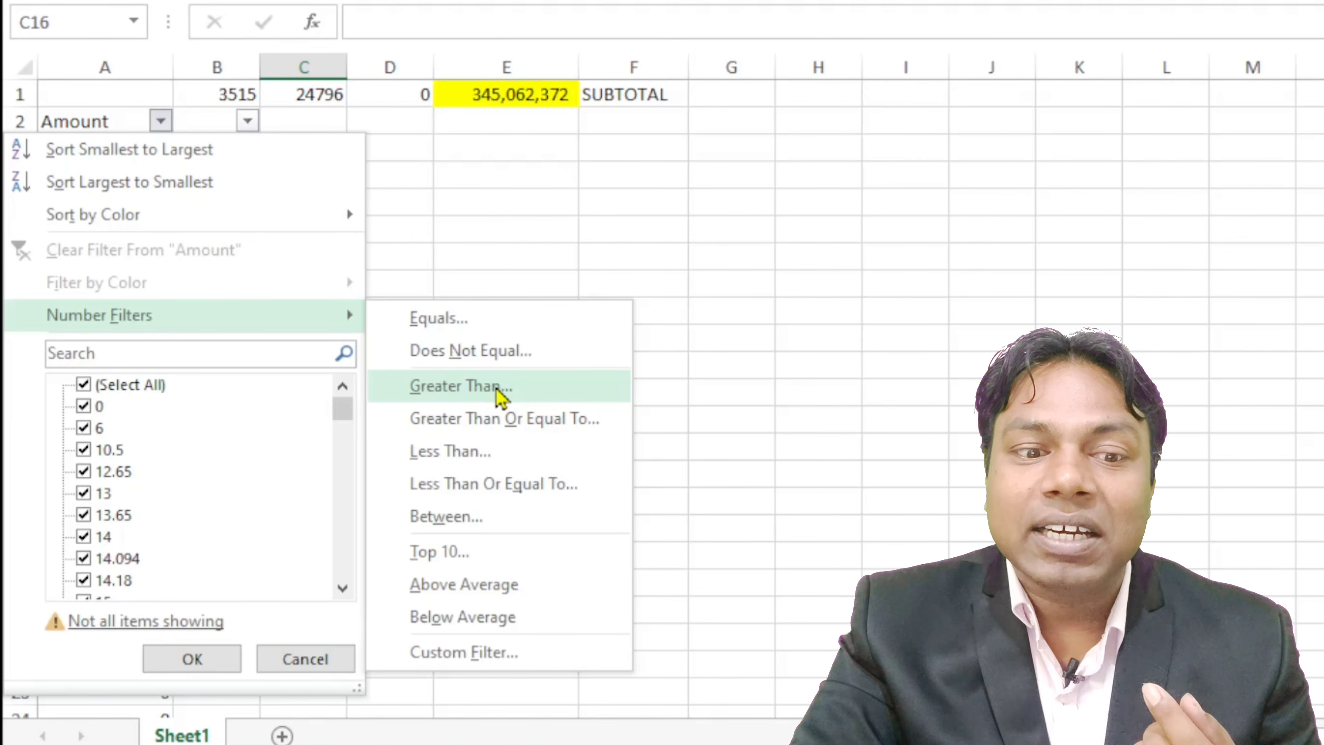
left_click(497, 390)
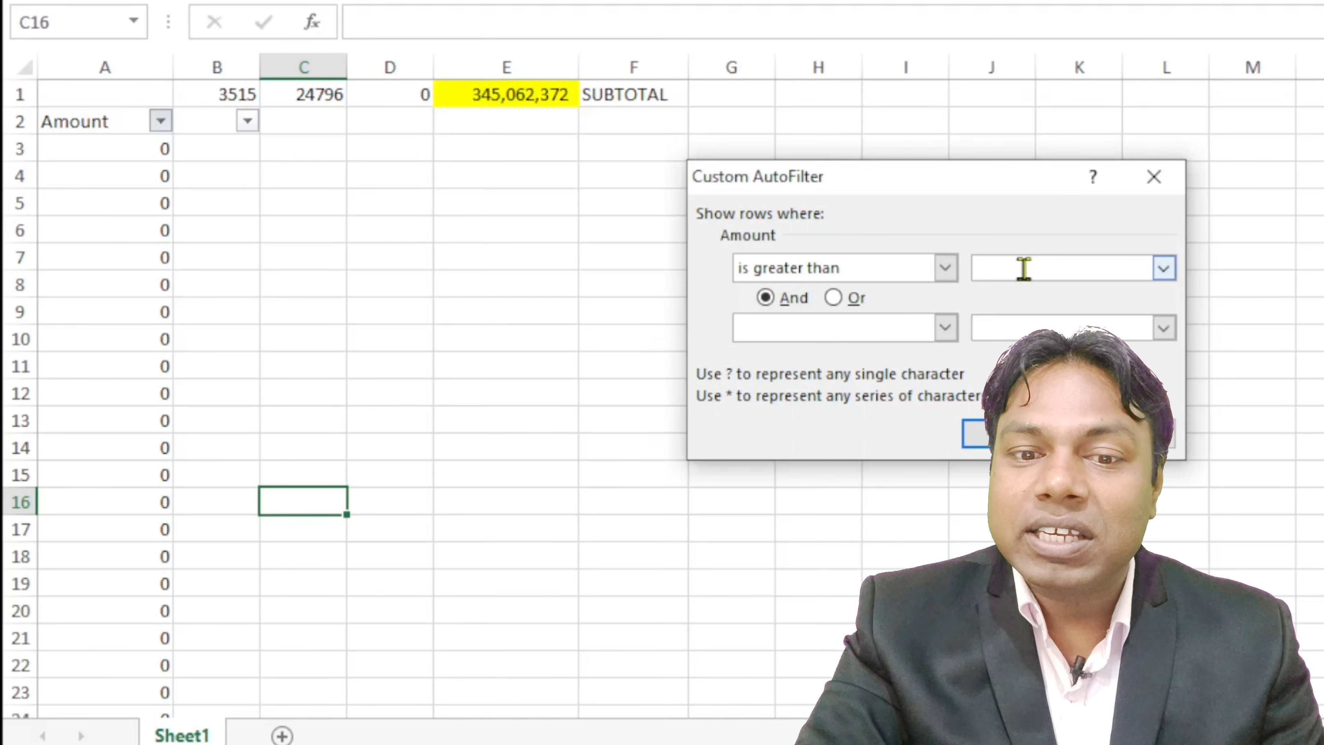
type("0")
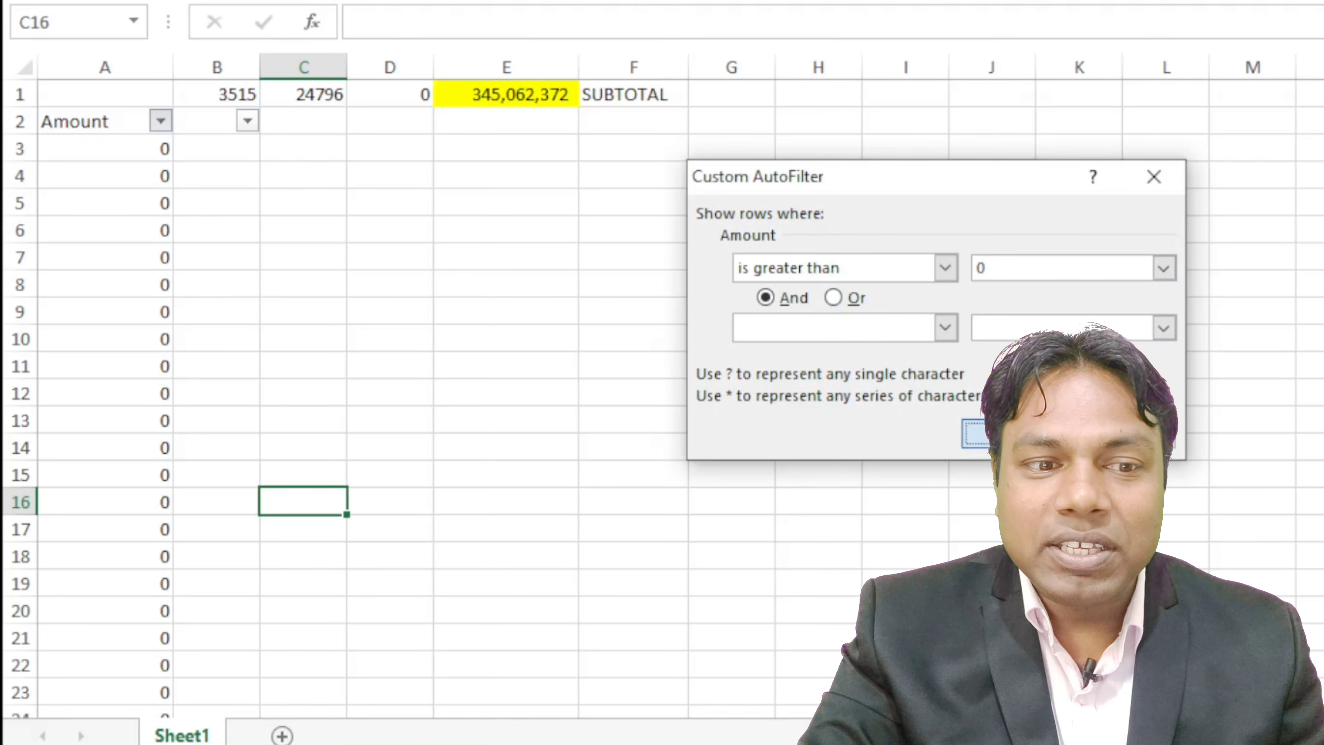
key("Return")
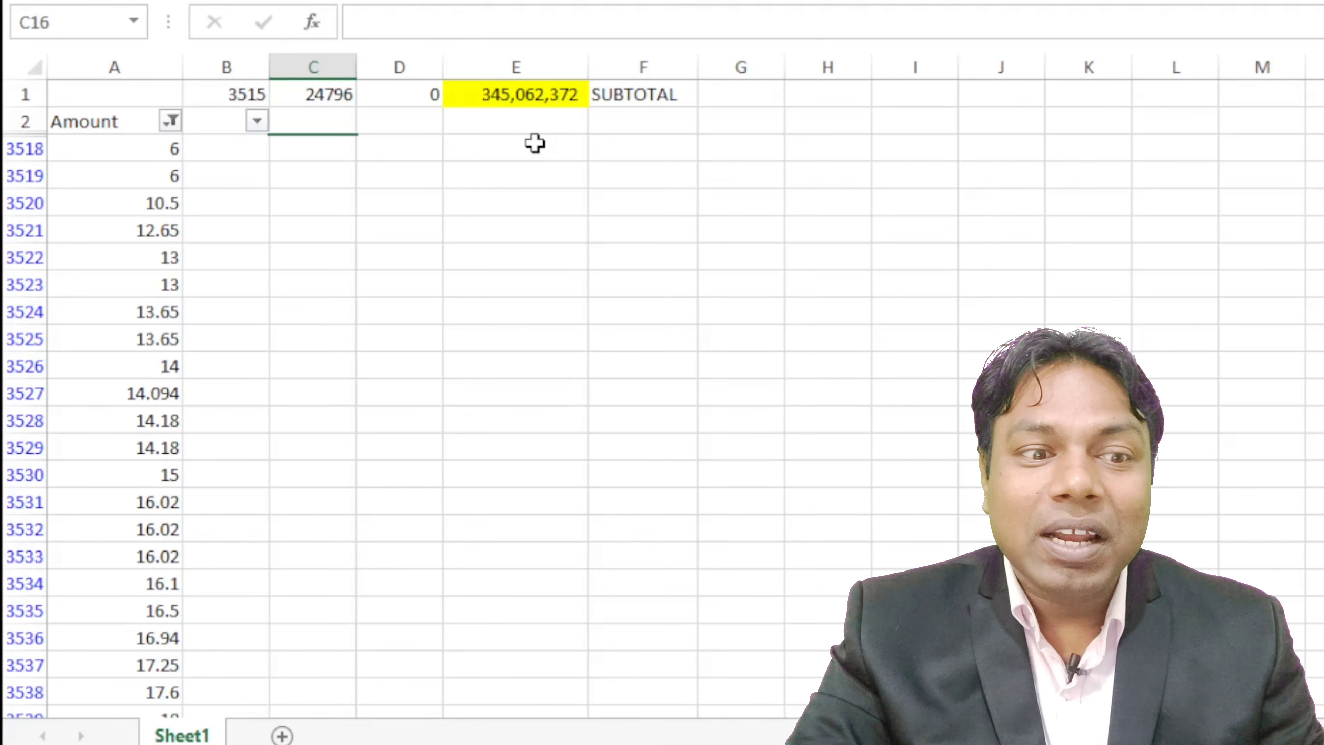
- Clear the greater-than filter from the Amount column
left_click(170, 120)
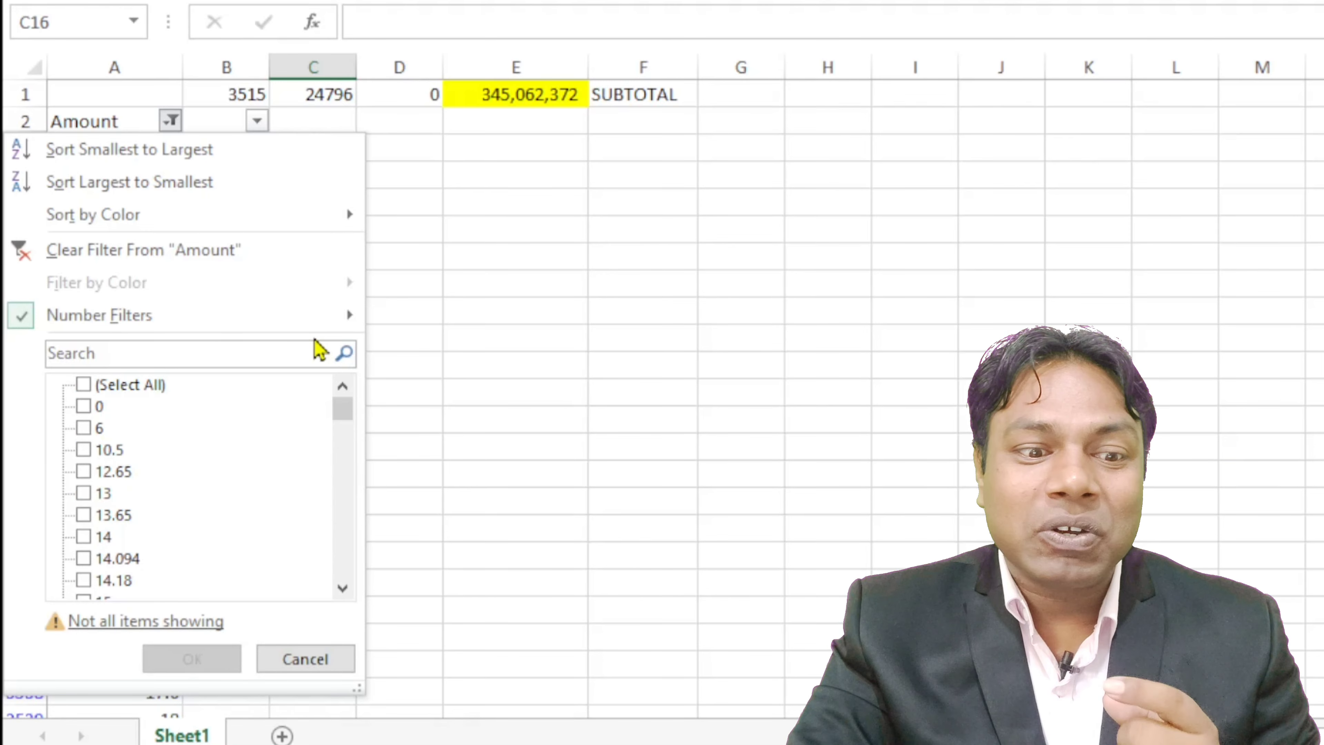
left_click(334, 660)
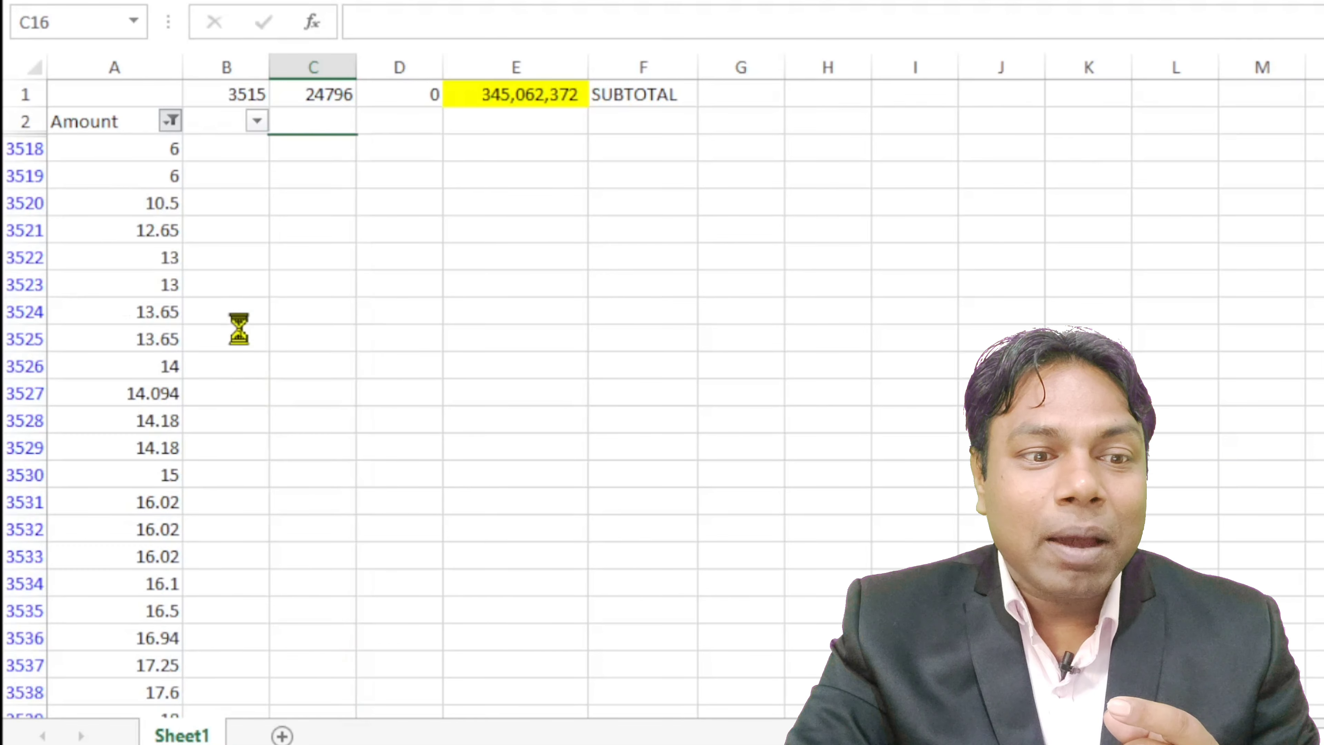
left_click(171, 121)
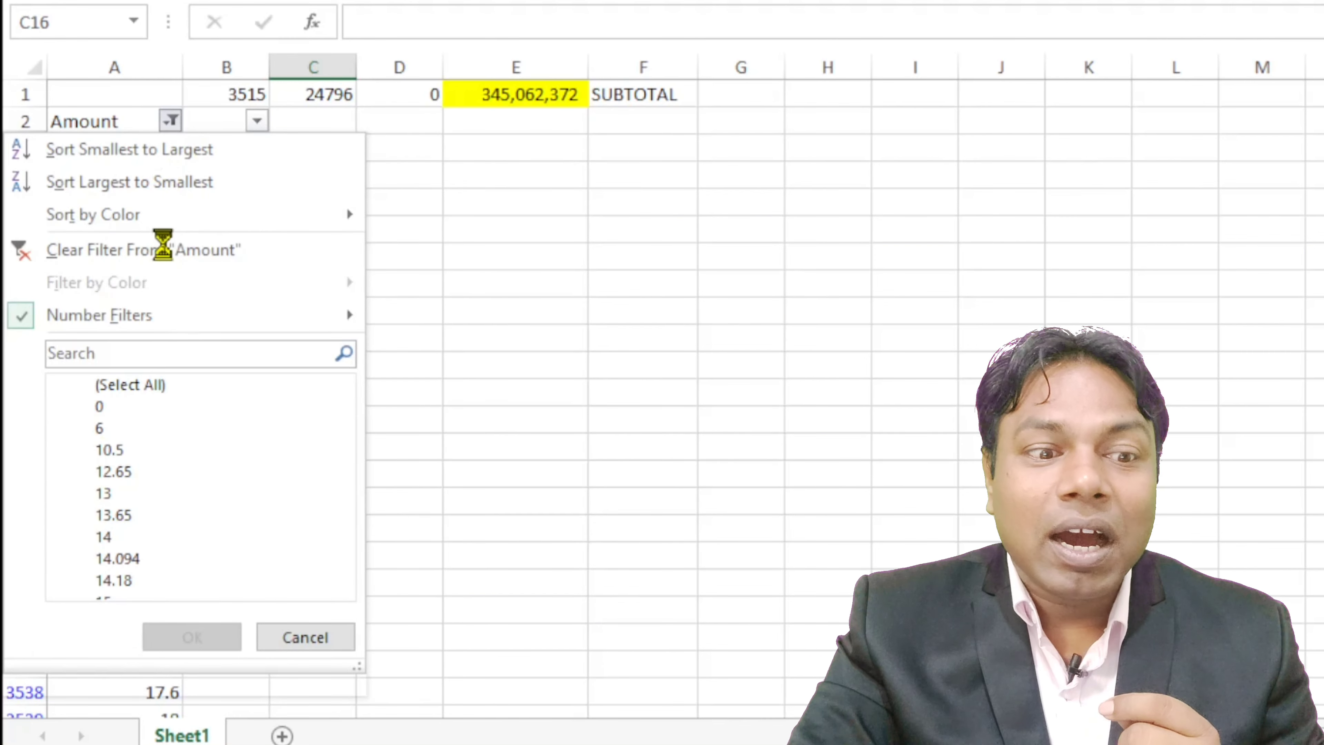
left_click(101, 250)
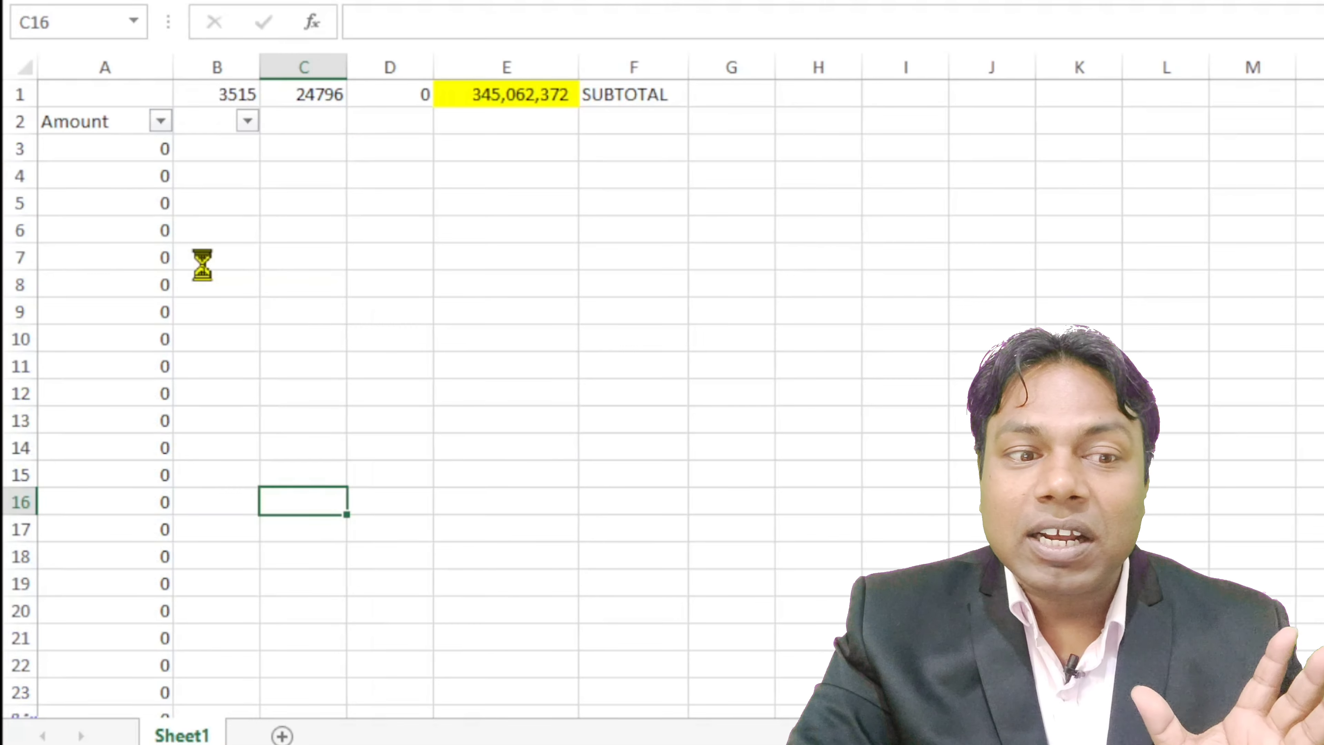
left_click(180, 286)
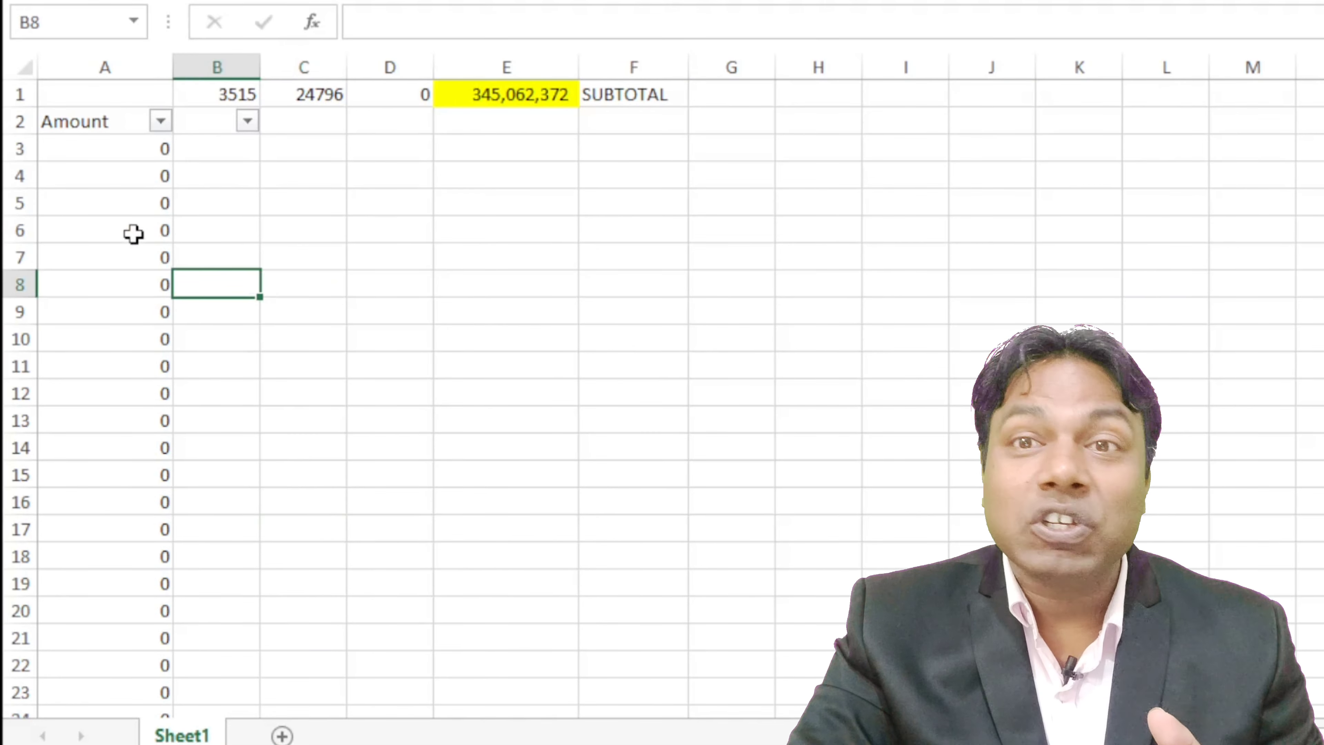
- Copy the whole of column A and paste it into column J
left_click(118, 67)
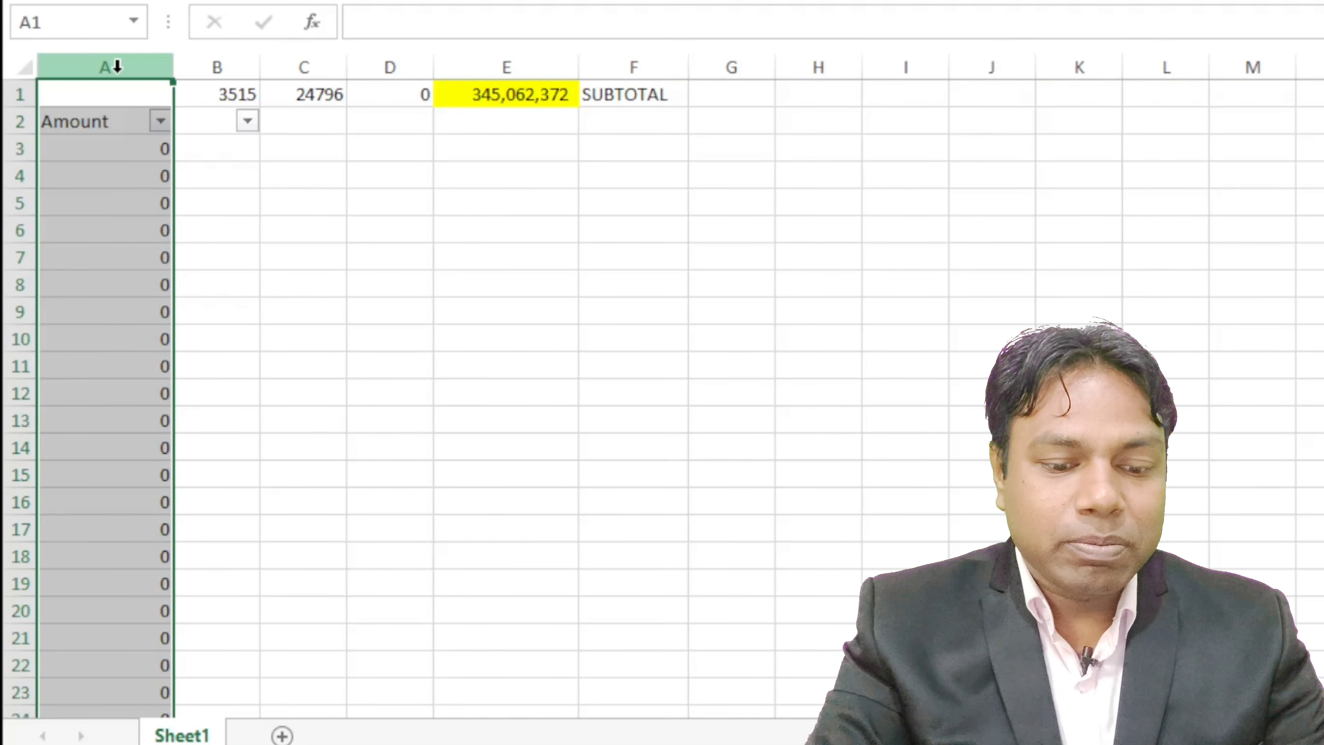
key("ctrl+v")
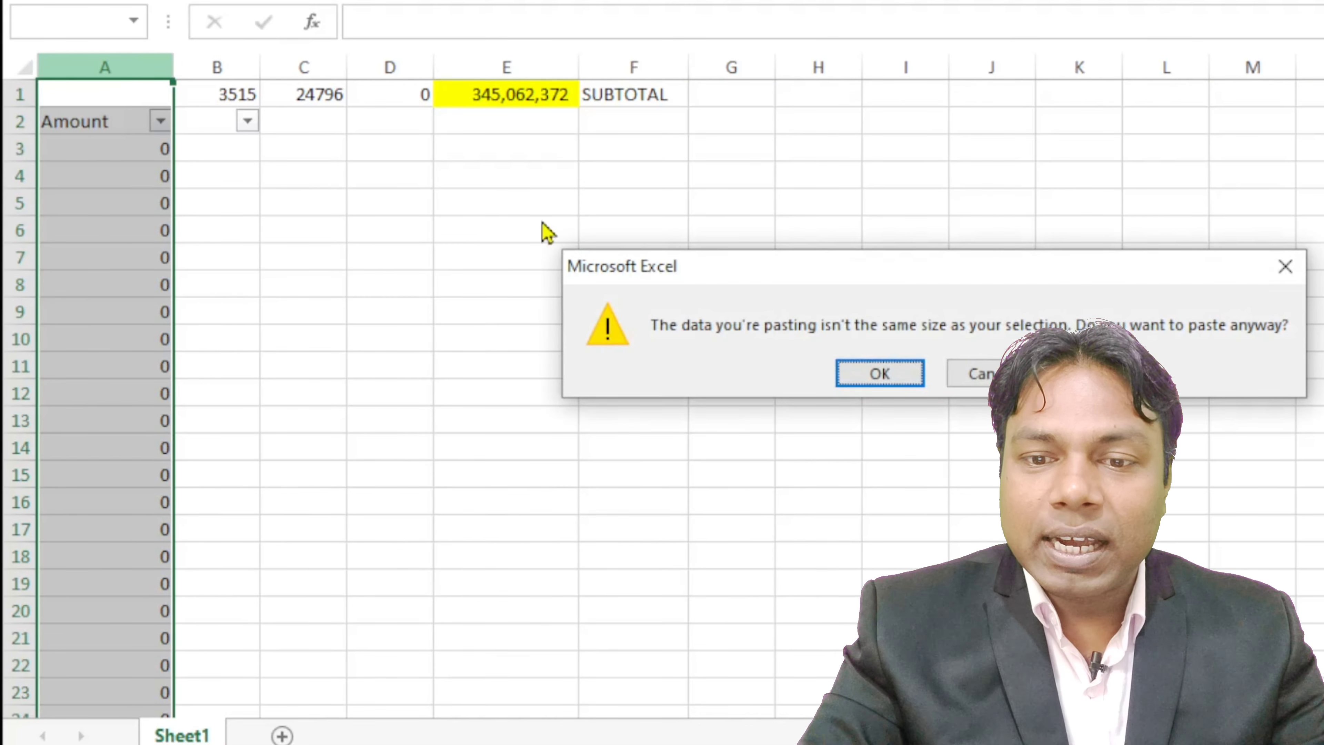
left_click(1284, 266)
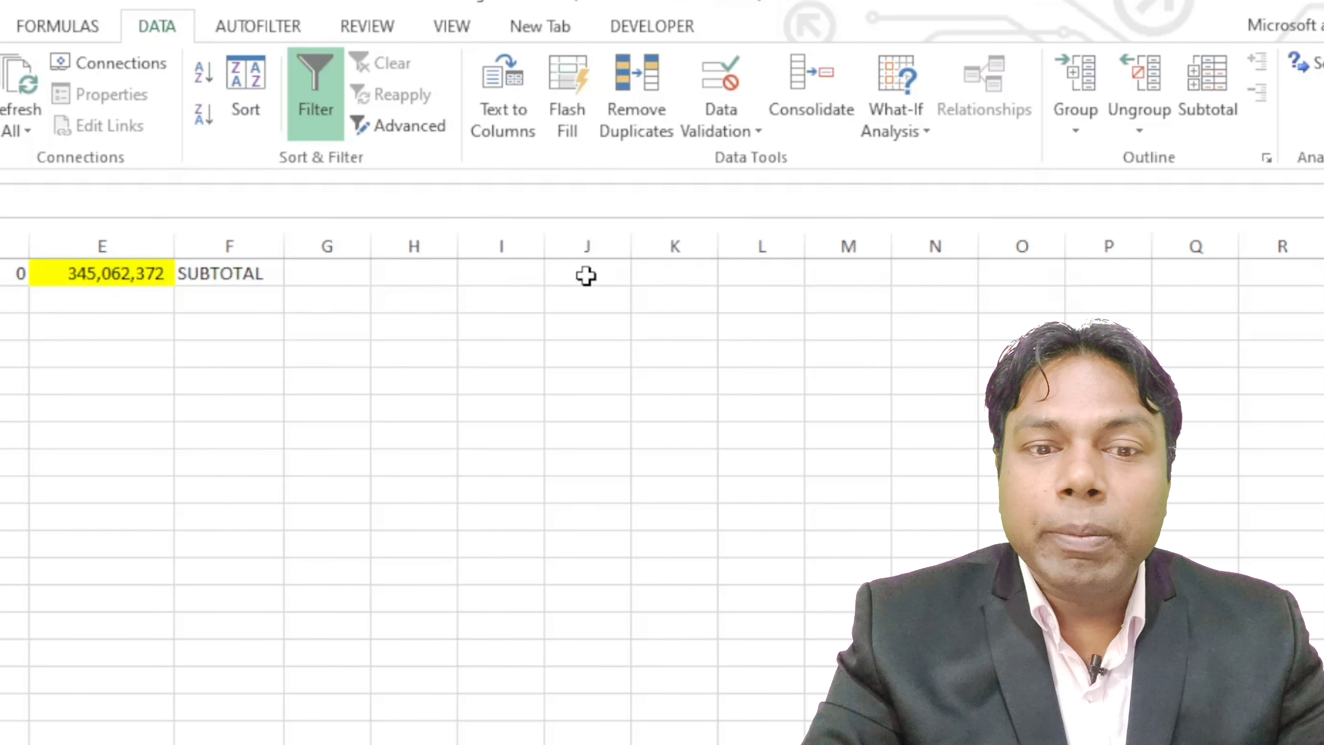
left_click(990, 94)
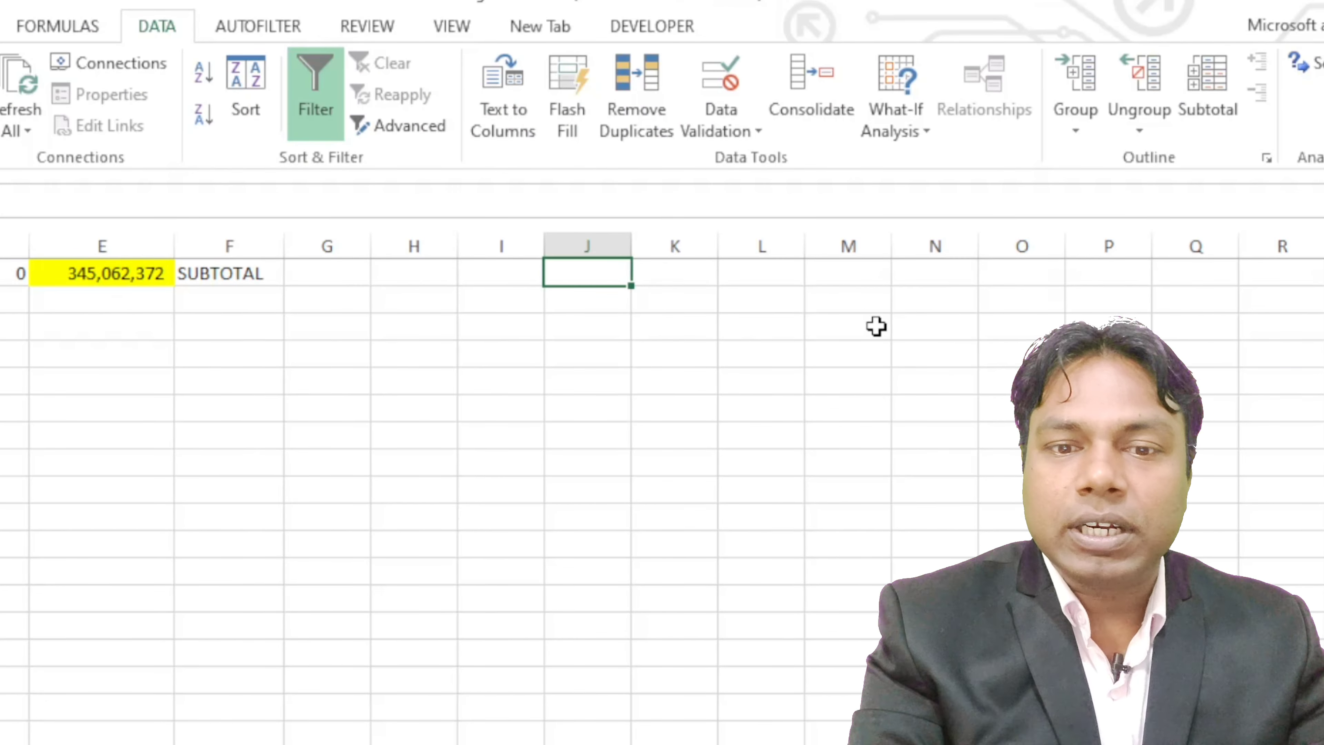
key("ctrl+v")
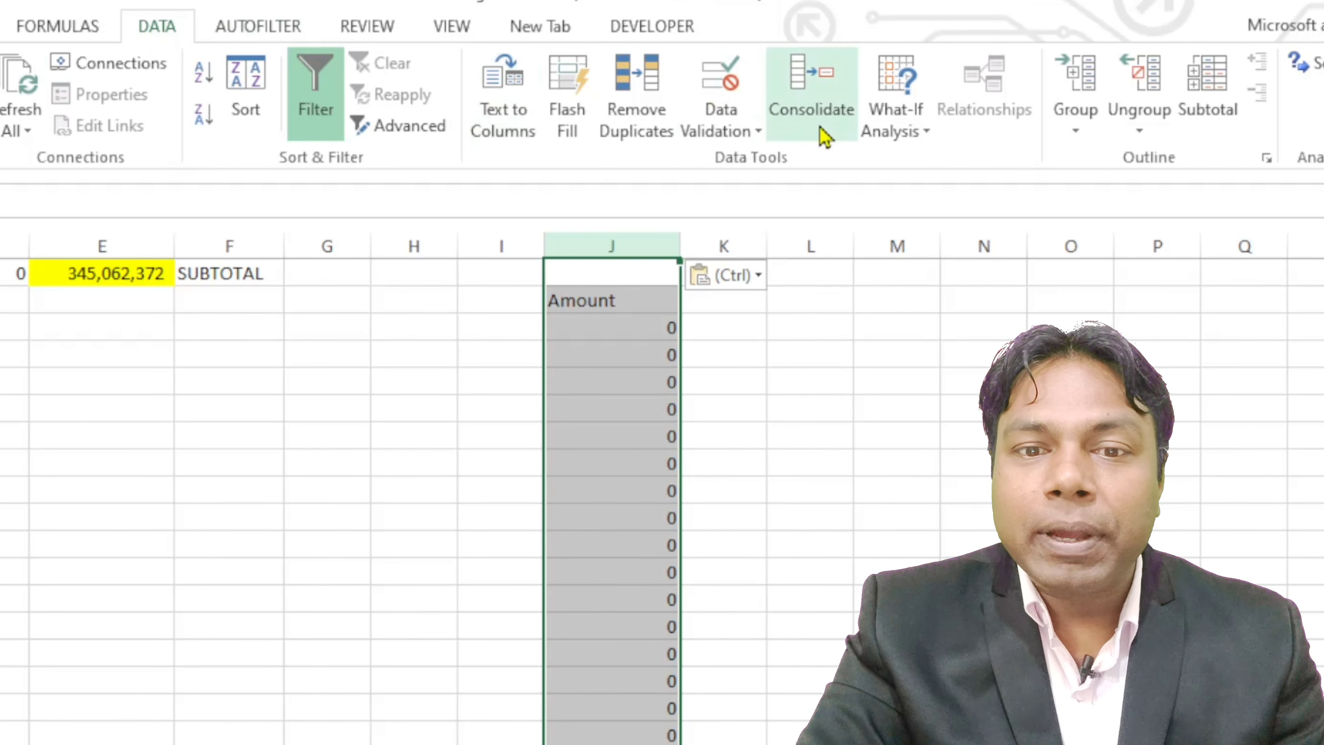
- Remove the duplicate values from the copied Amount data in column J and clear the column's contents
left_click(650, 102)
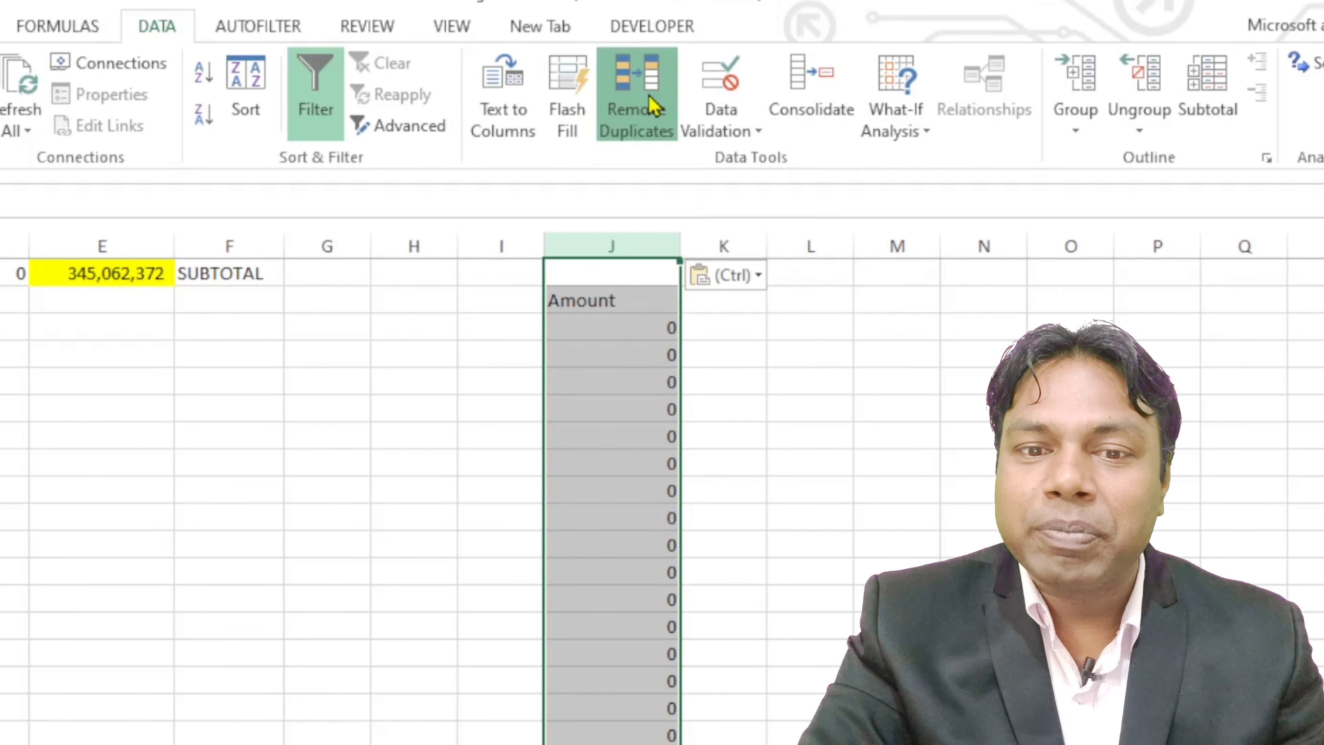
left_click(647, 649)
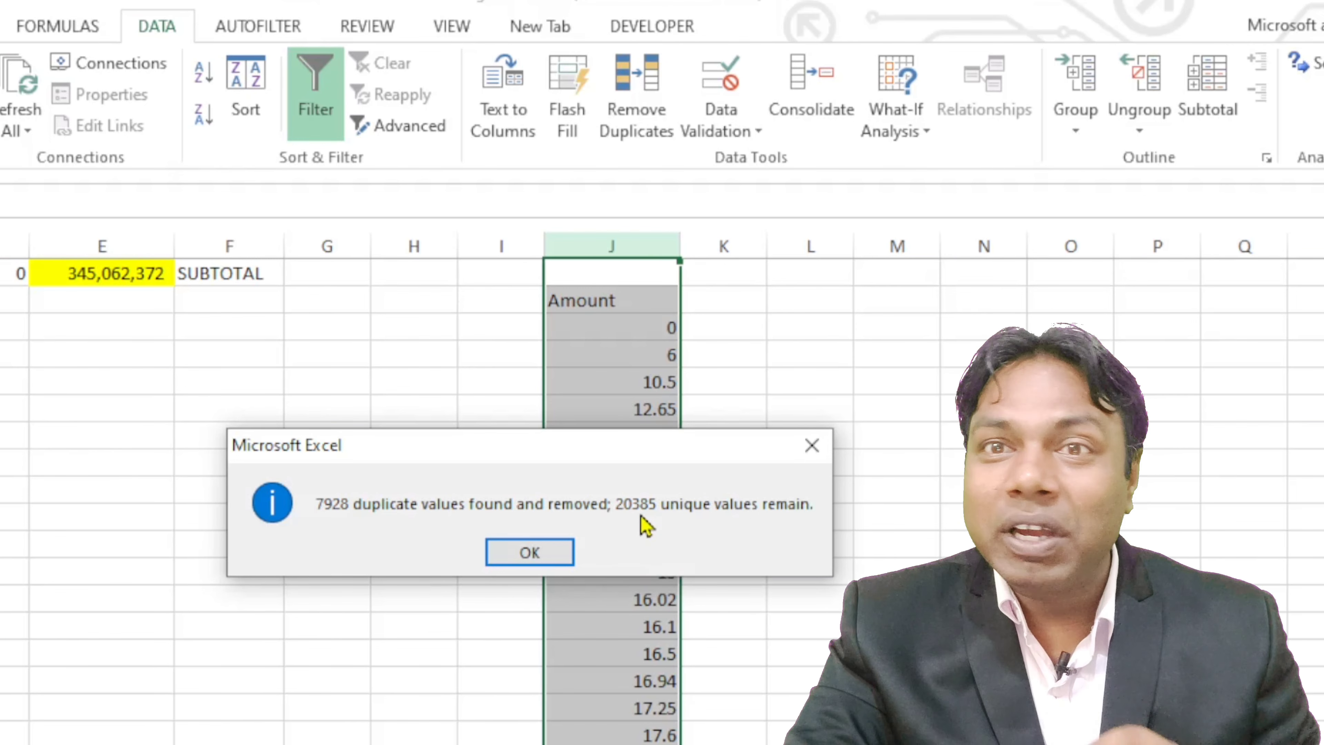
left_click(811, 444)
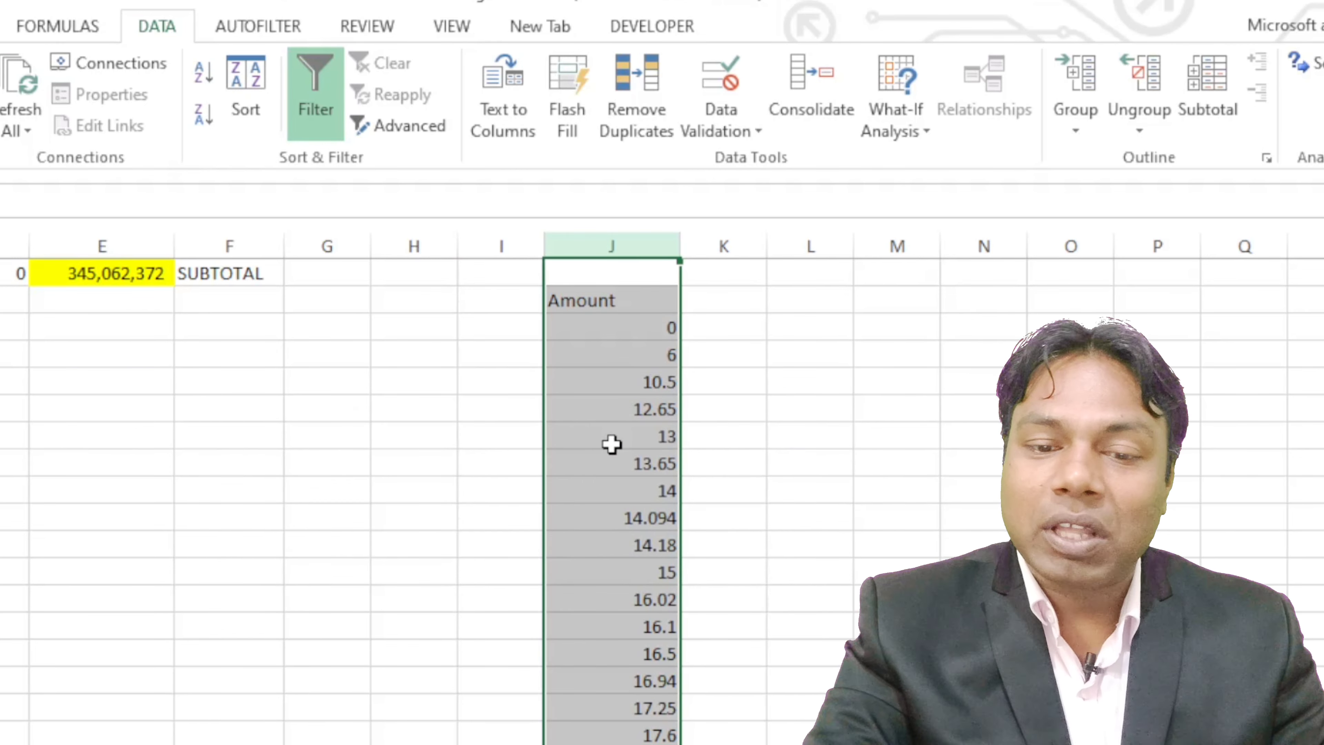
key("Delete")
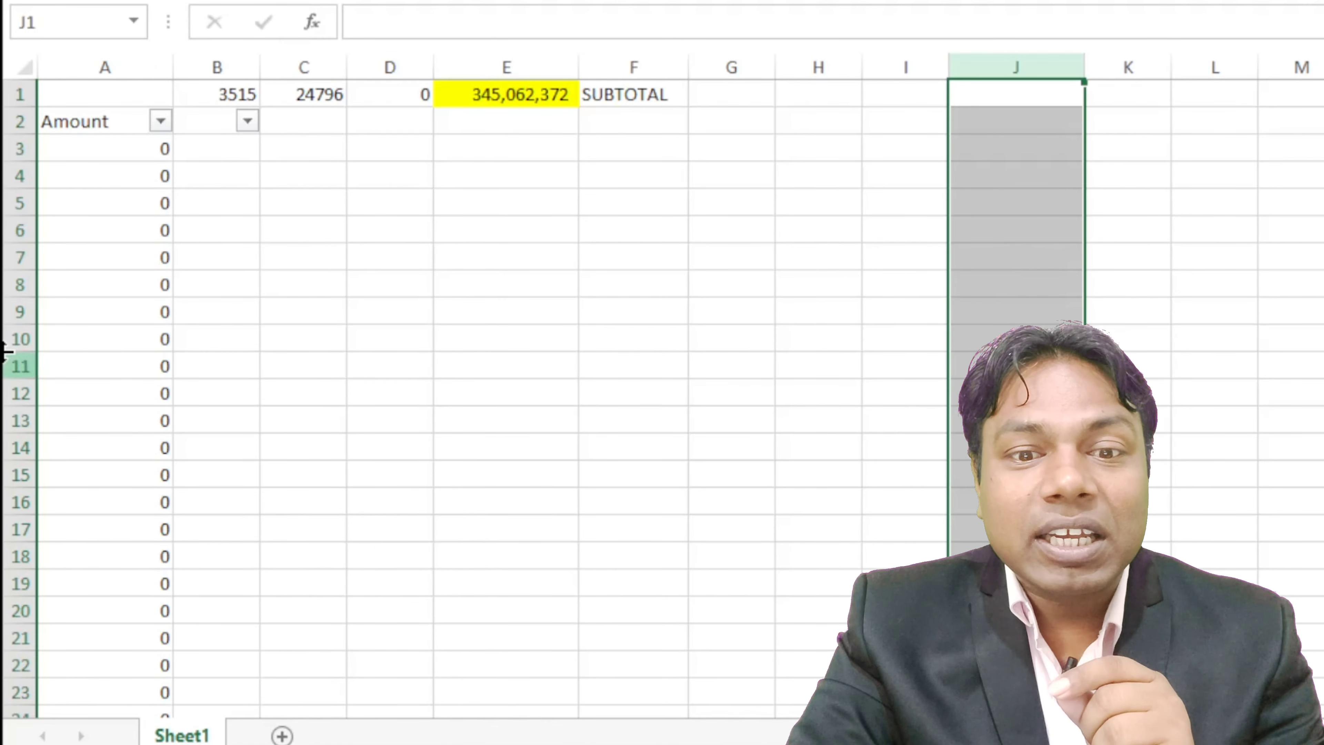
left_click(1008, 175)
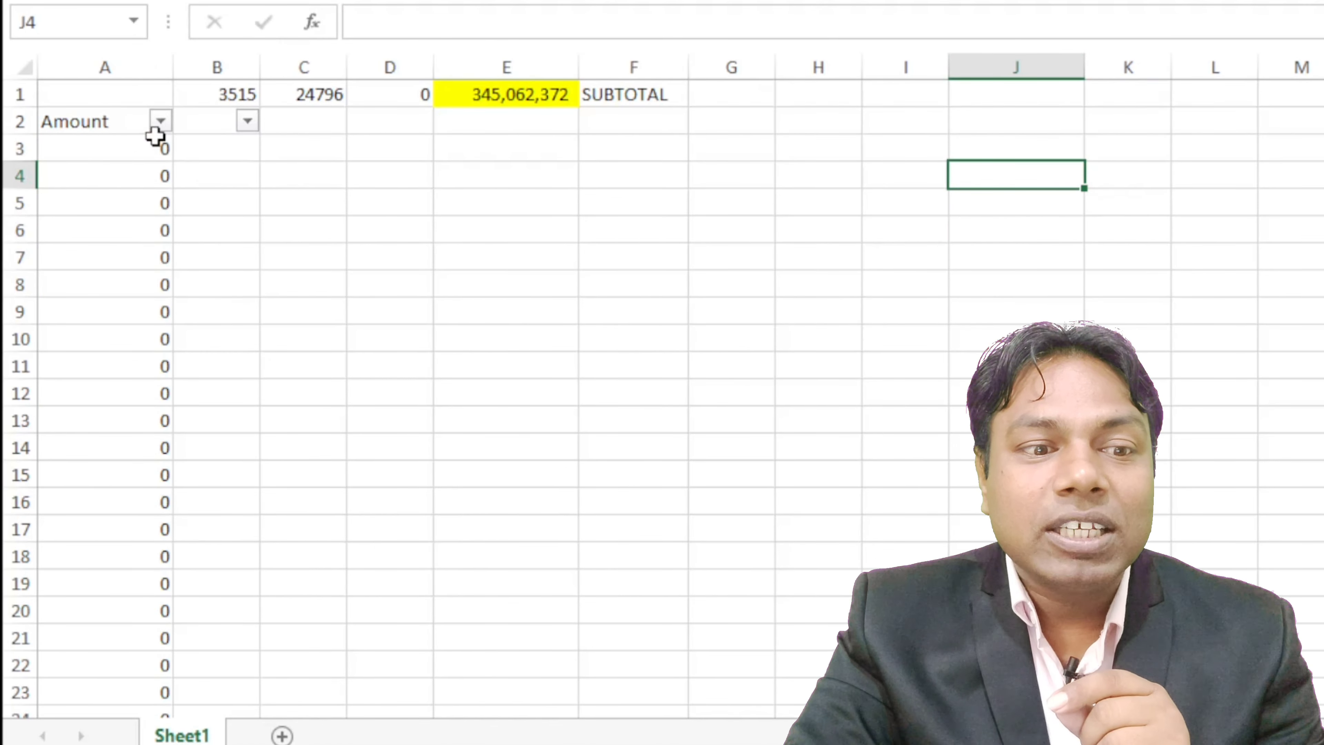
- View the details of the "Not all items showing" notice in the Amount column's filter list and dismiss them
left_click(160, 121)
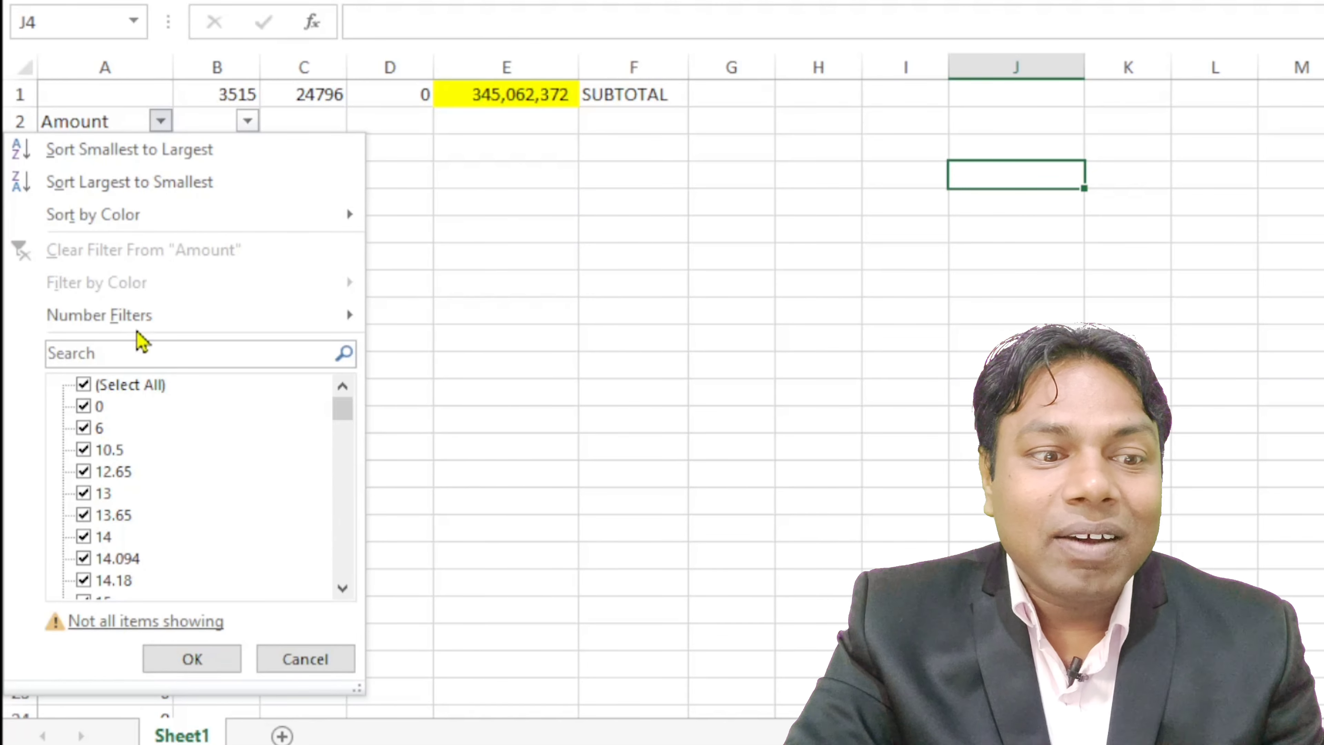
mouse_move(302, 314)
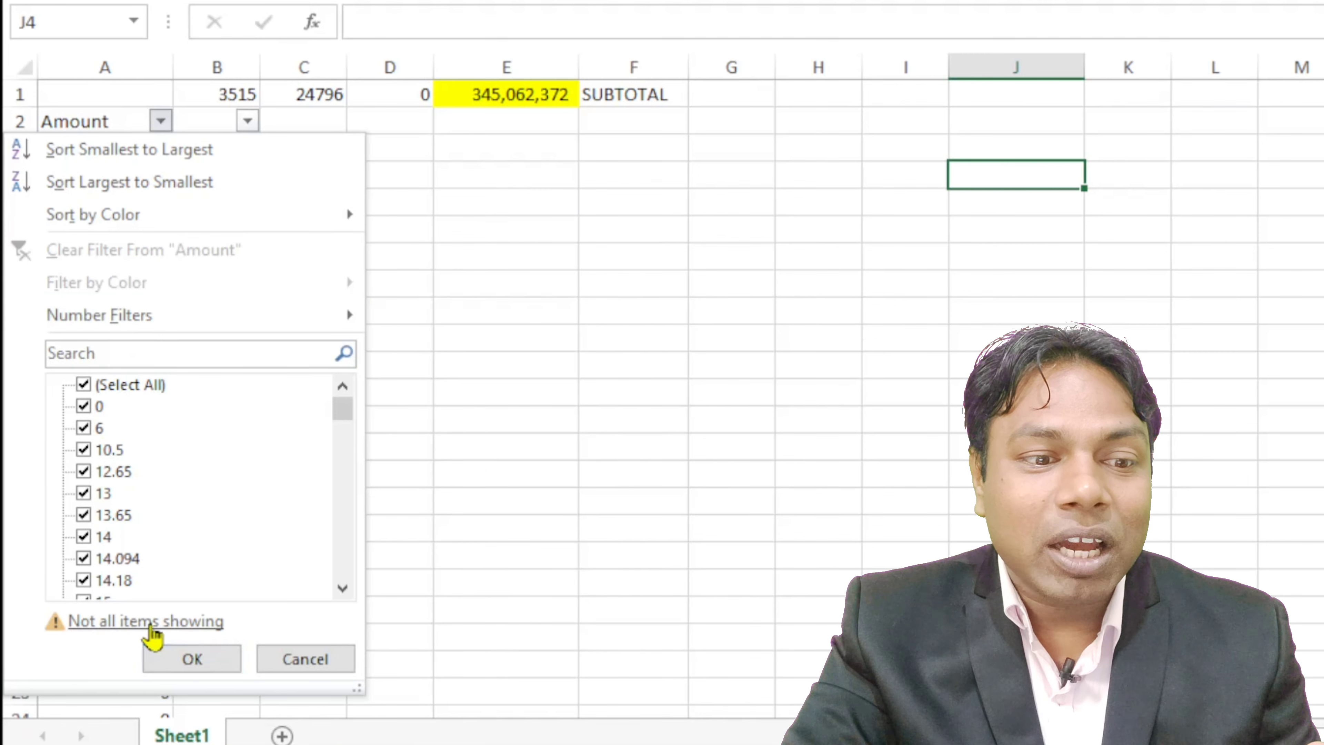
left_click(150, 624)
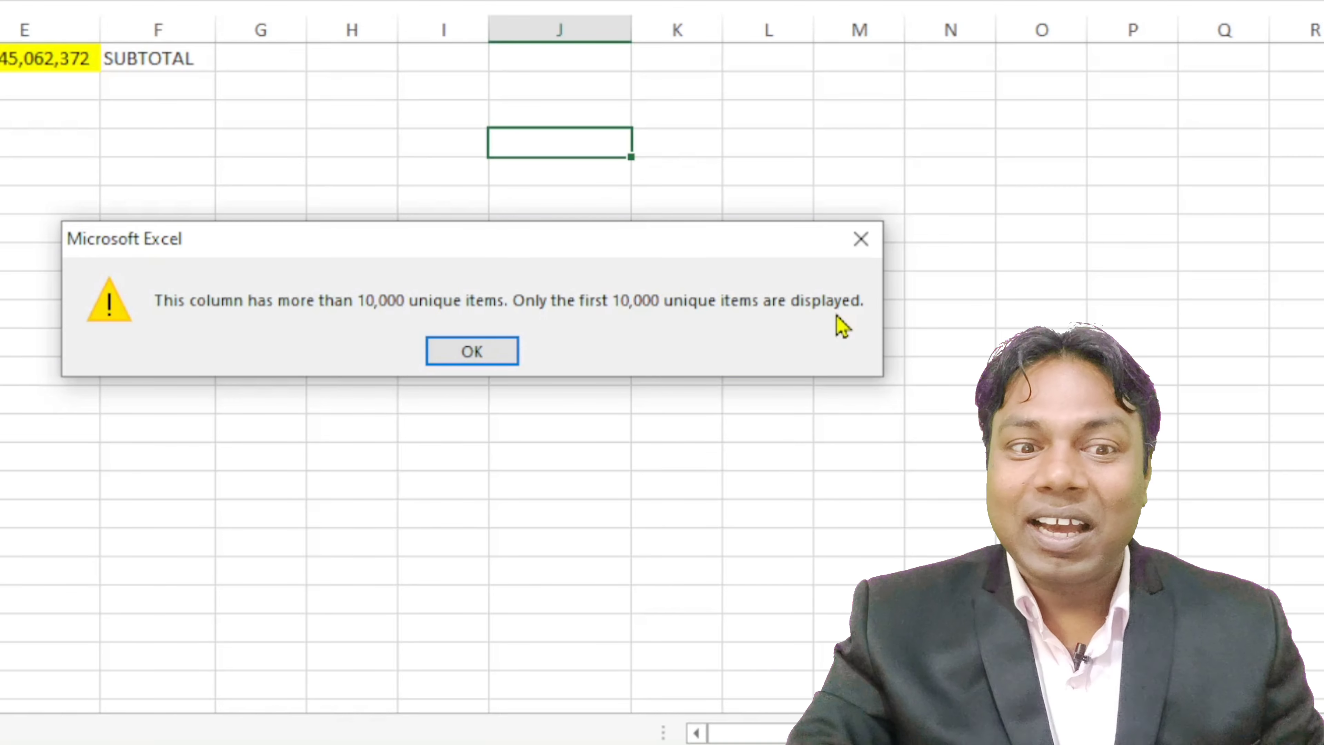
left_click(485, 350)
left_click(372, 423)
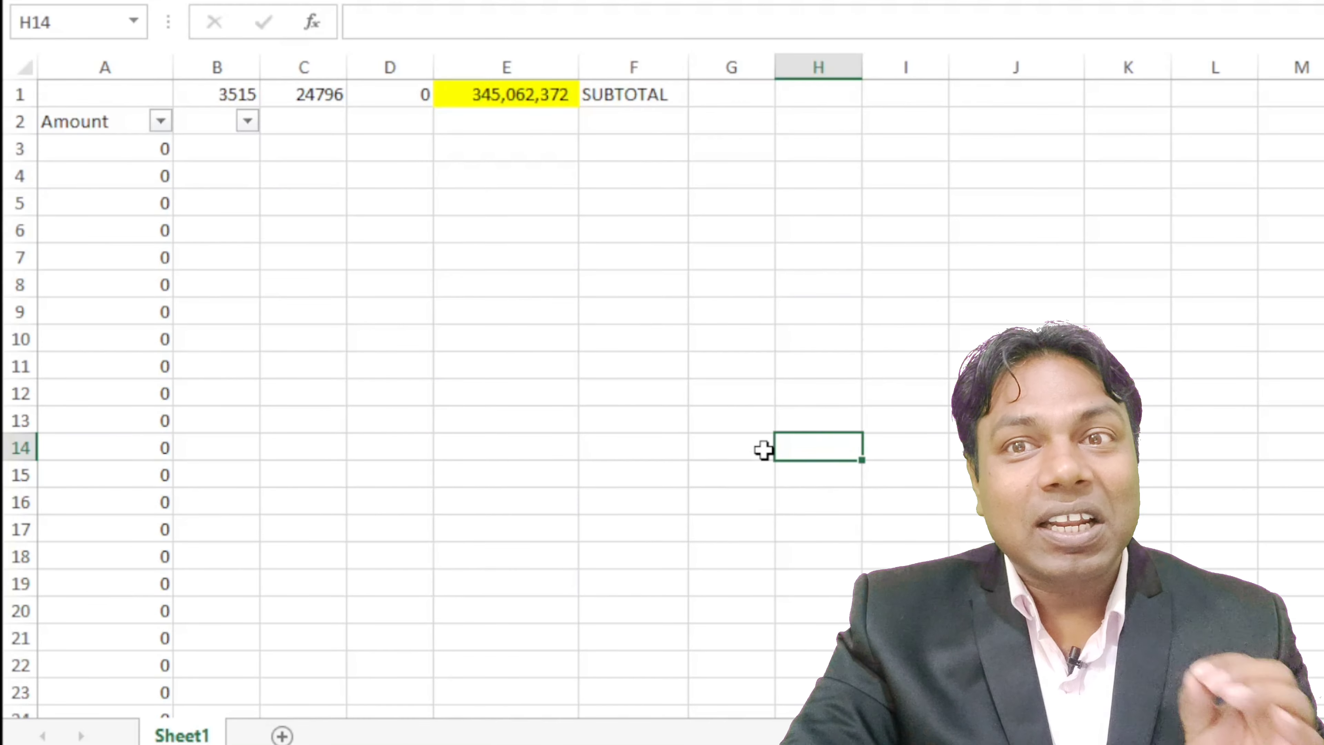